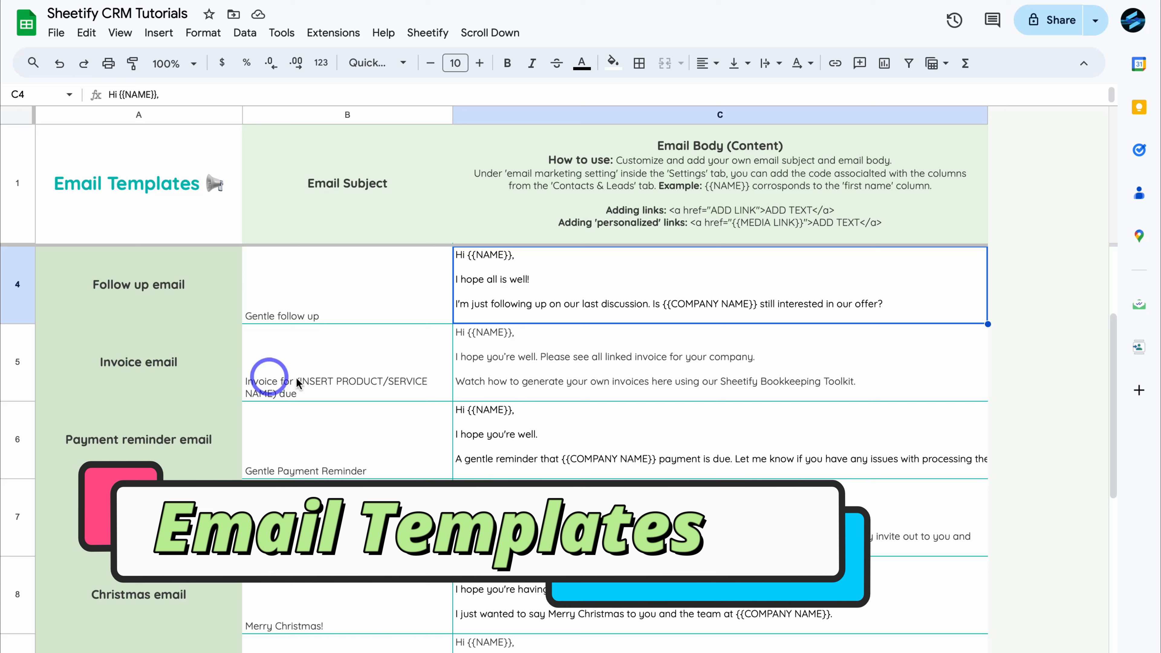
- Shorten the invoice email's subject to "Invoice for" by deleting the product/service placeholder and the word "due"
left_click(350, 368)
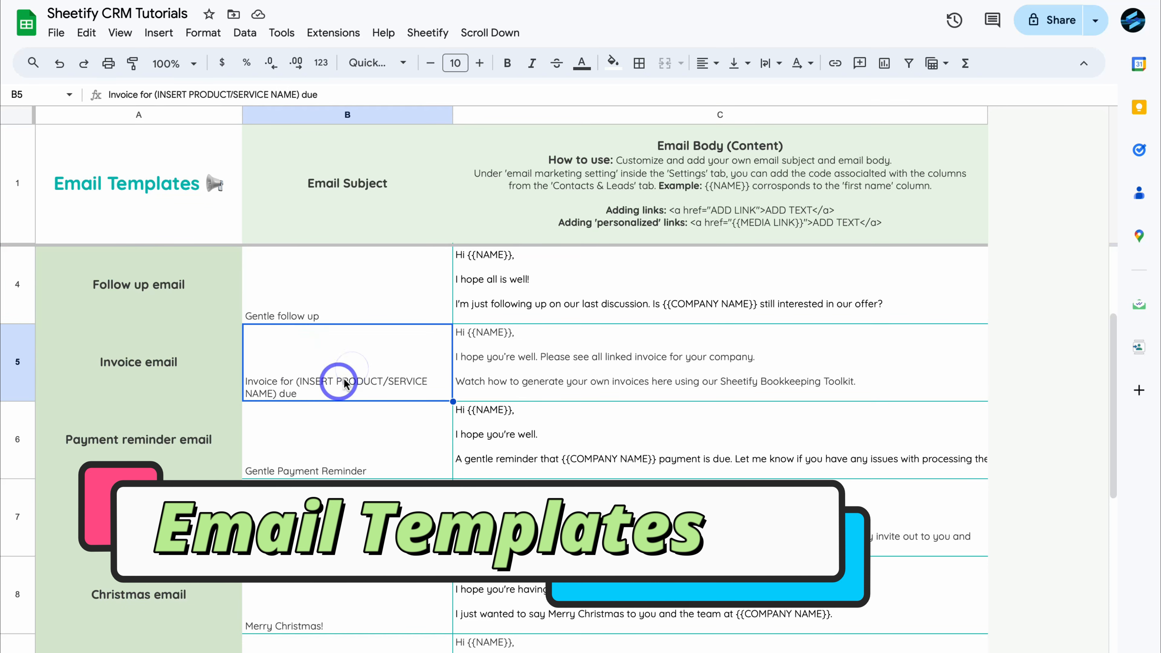
double_click(581, 365)
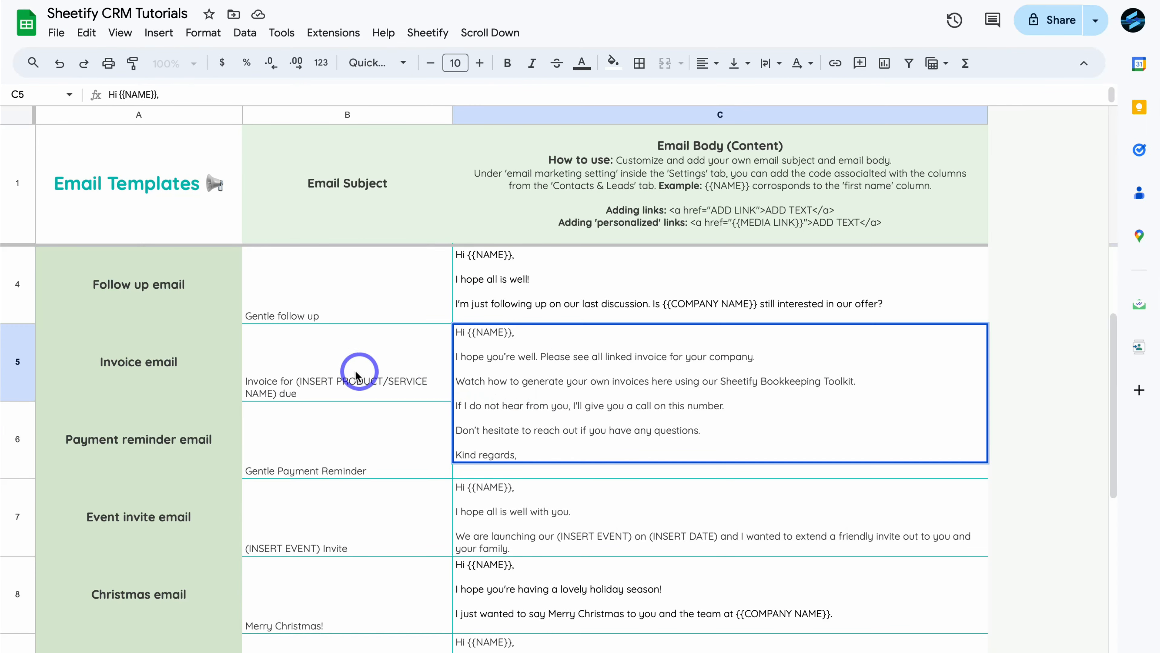
left_click(350, 374)
double_click(350, 373)
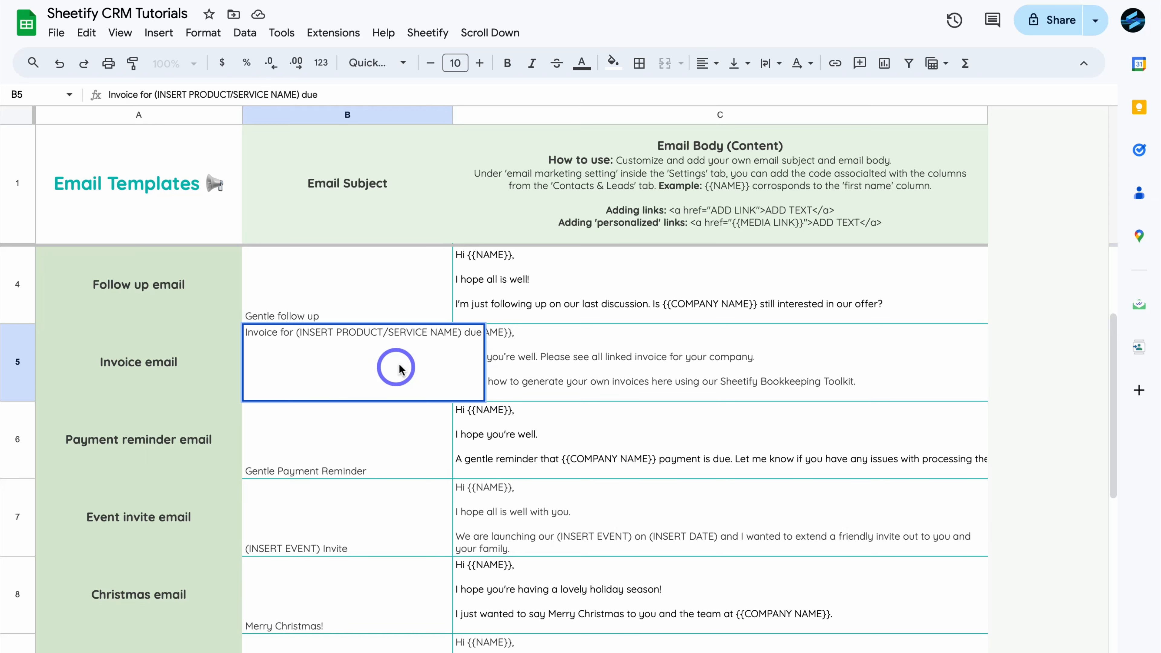
left_click(456, 336)
left_click_drag(460, 333, 297, 333)
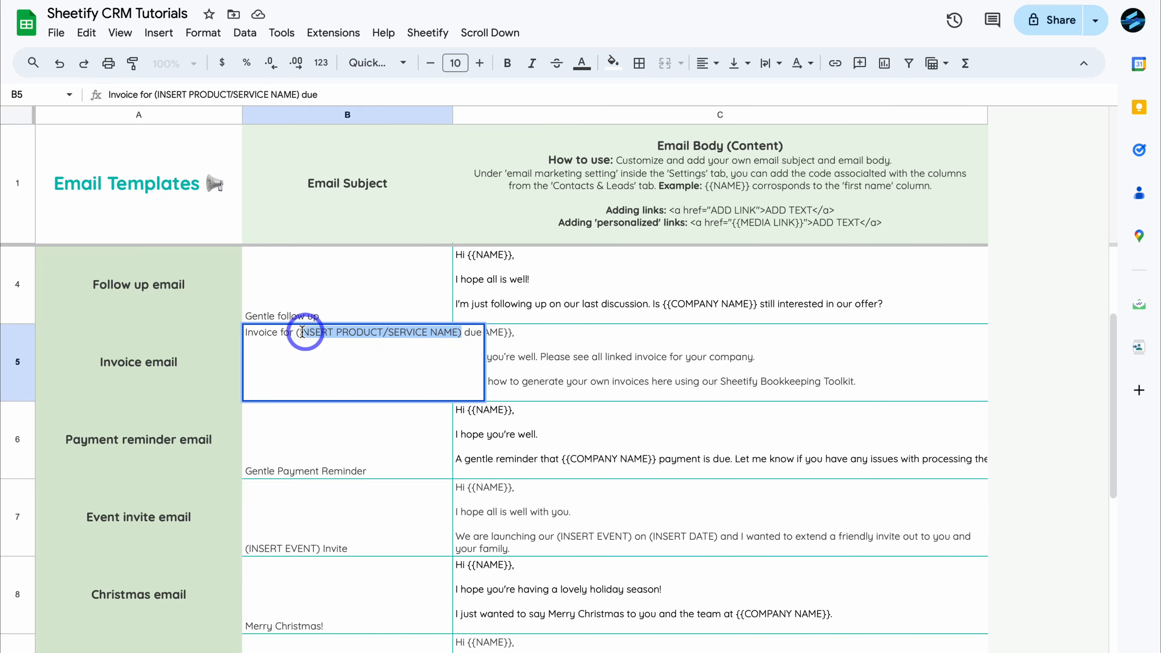
key("BackSpace")
double_click(319, 333)
key("BackSpace")
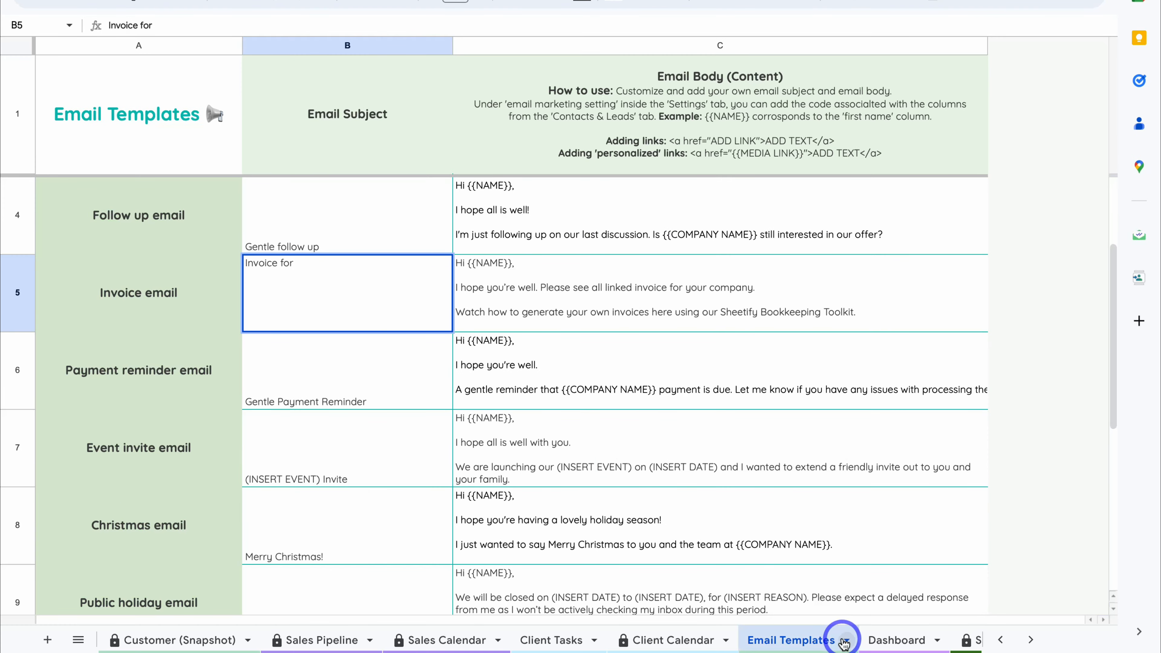
- Review the email marketing codes and their linked columns in the Settings sheet
scroll(846, 641, "right", 3)
left_click(876, 639)
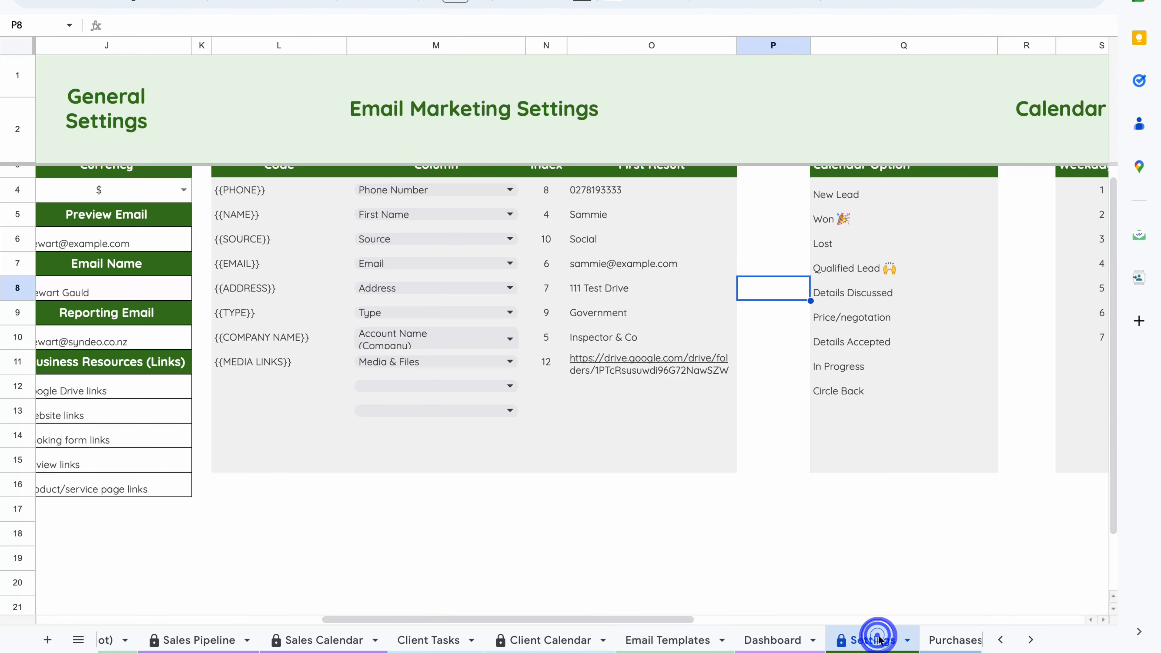
scroll(729, 469, "right", 10)
scroll(730, 540, "left", 3)
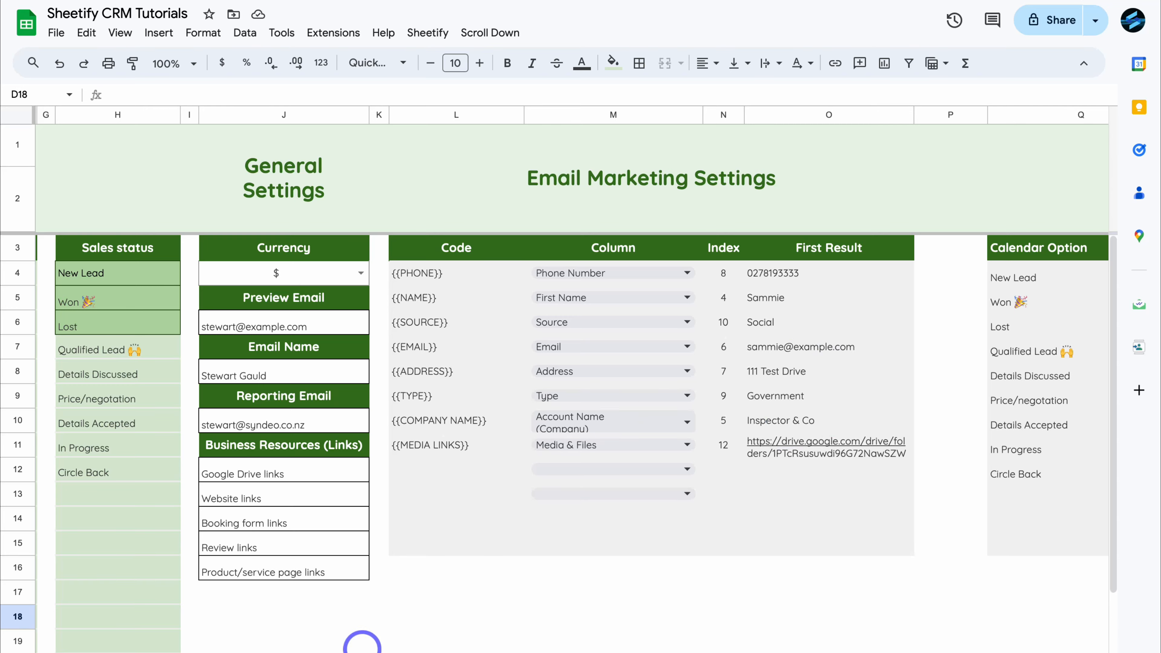
- Examine the name, company, email and remaining columns of the first contact in the Contacts & Leads sheet
scroll(308, 640, "left", 3)
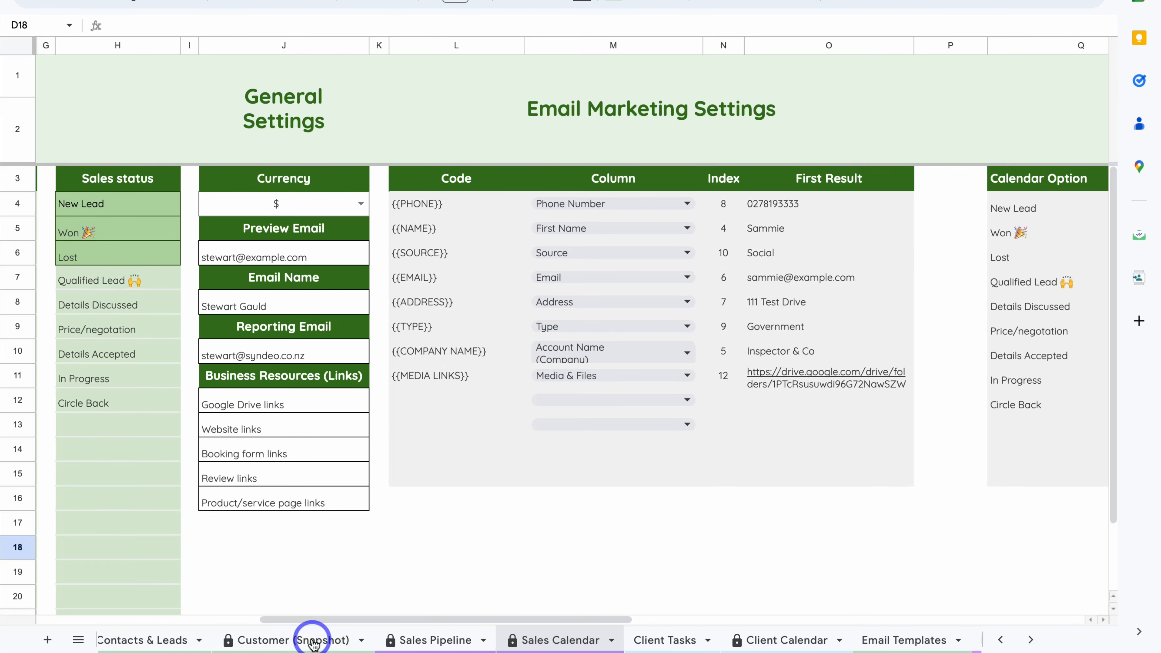
left_click(161, 640)
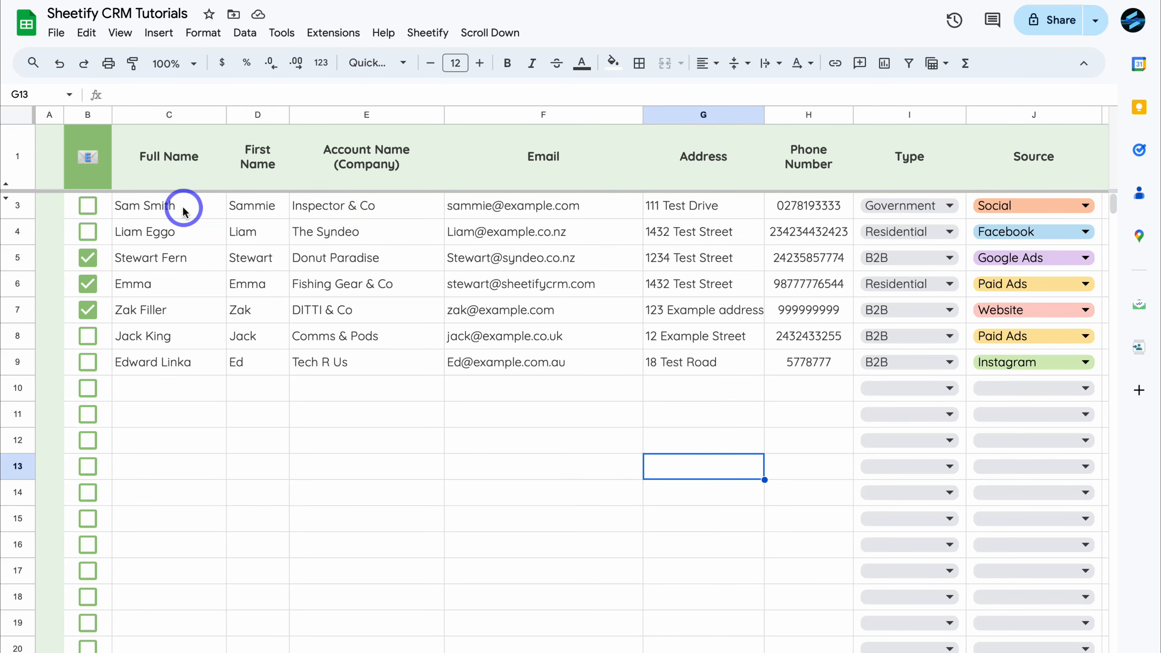
left_click(183, 207)
left_click(268, 207)
left_click(400, 211)
left_click(558, 210)
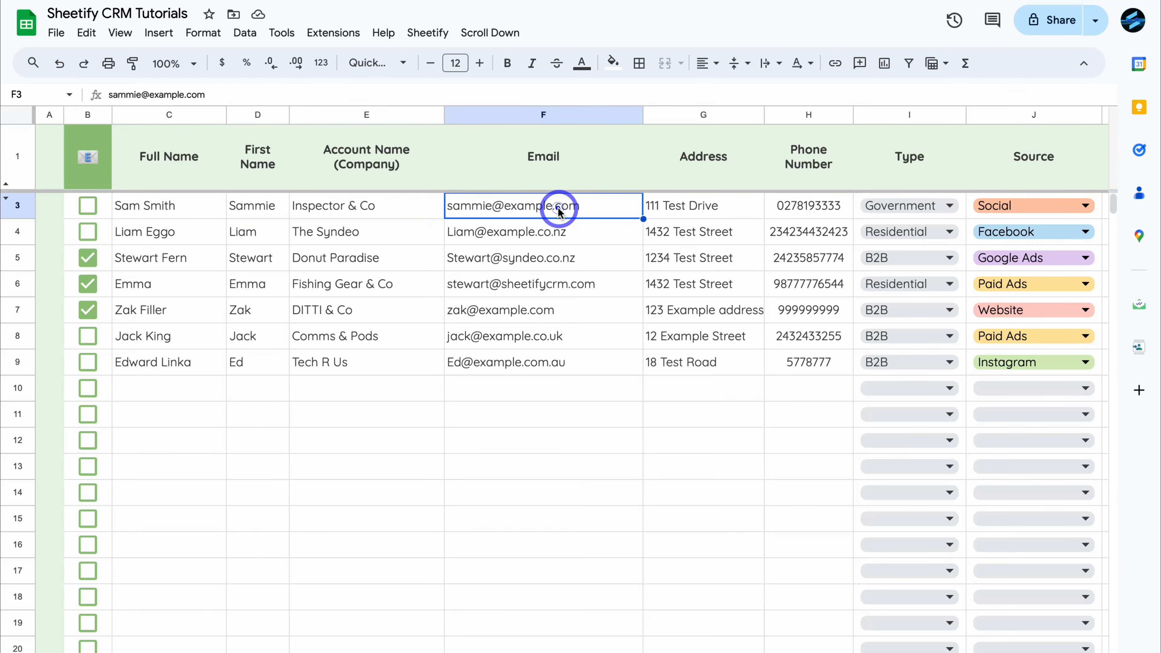
scroll(559, 210, "right", 5)
scroll(558, 210, "left", 5)
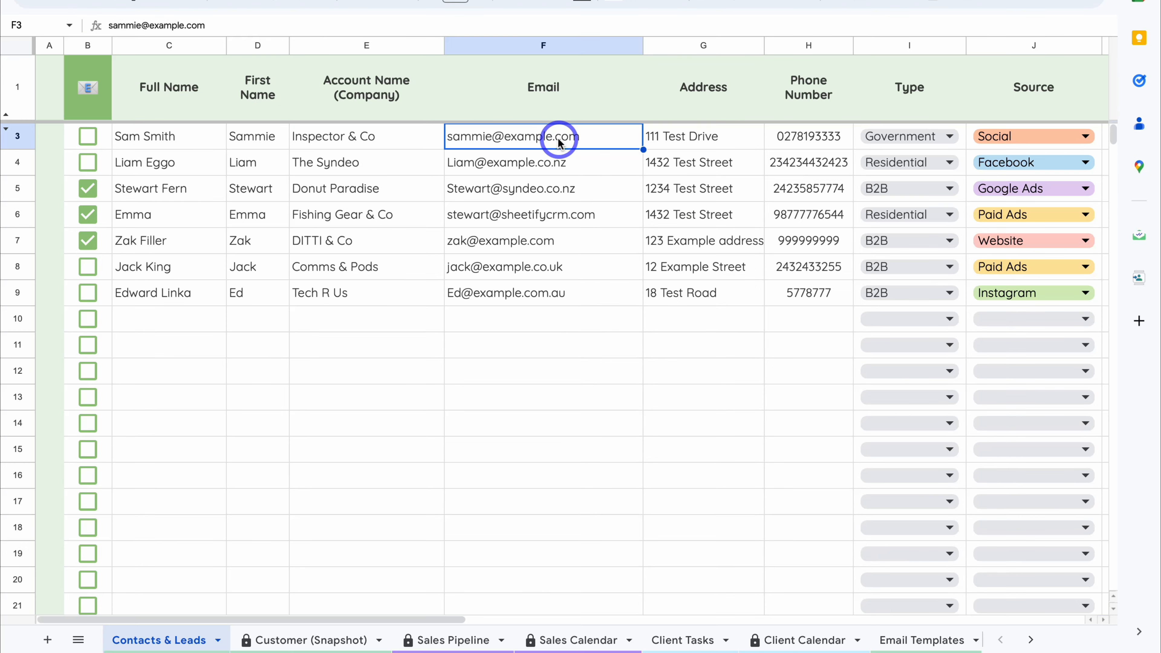
- Copy the {{COMPANY NAME}} code from the Email Marketing Settings in the Settings sheet
scroll(855, 637, "right", 3)
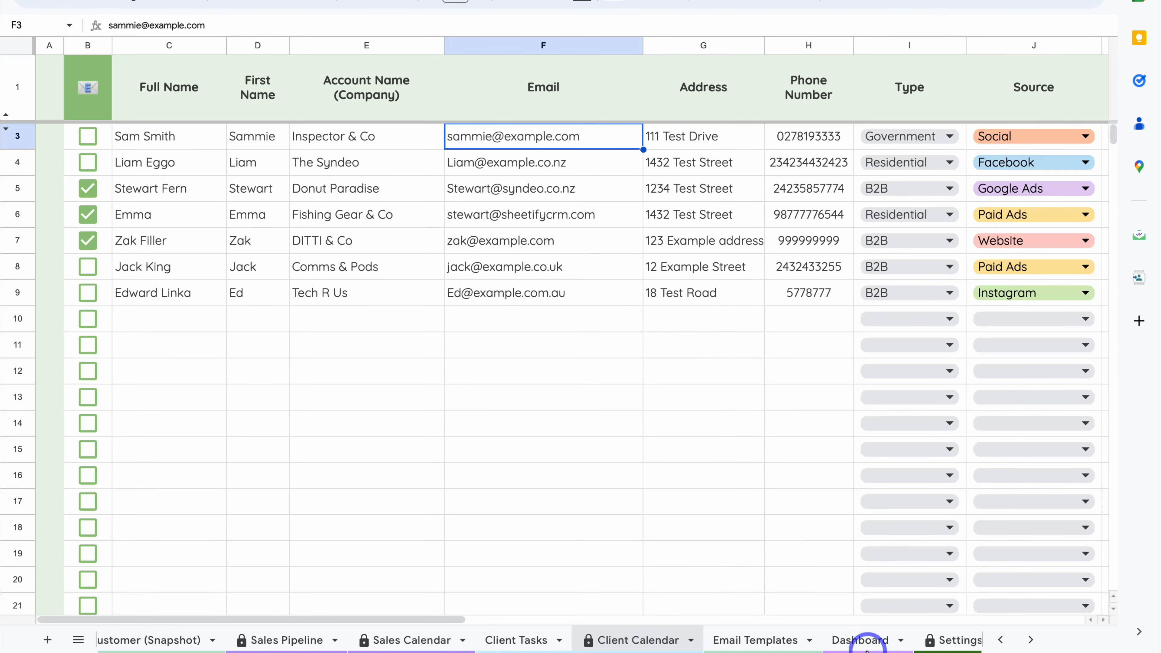
left_click(865, 639)
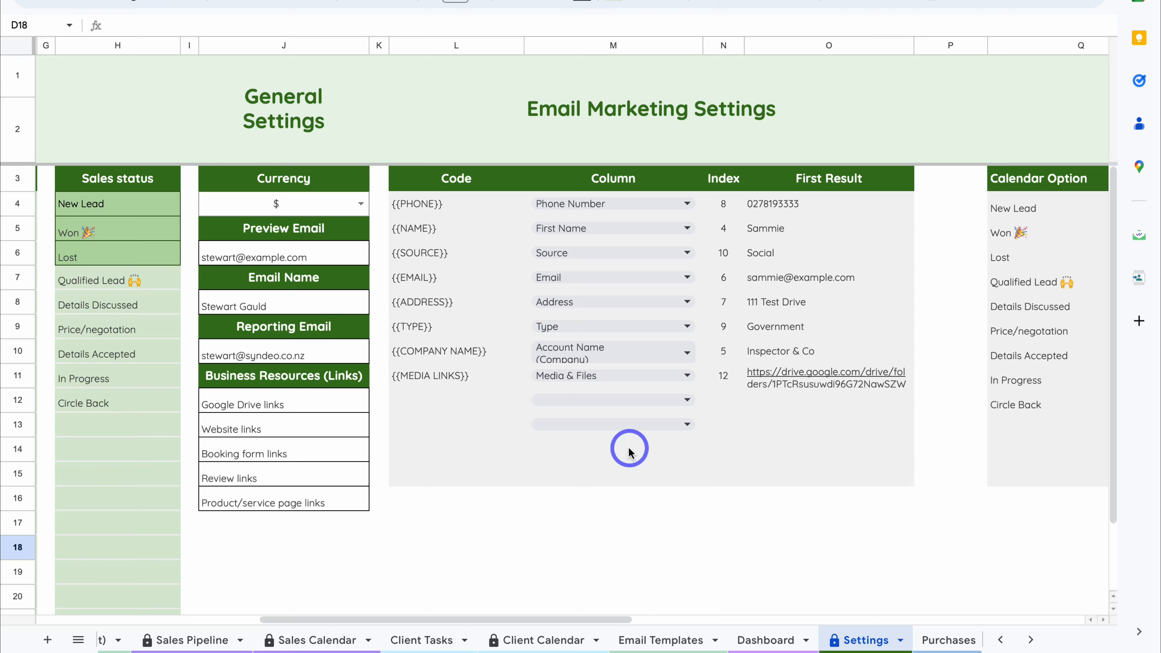
double_click(447, 356)
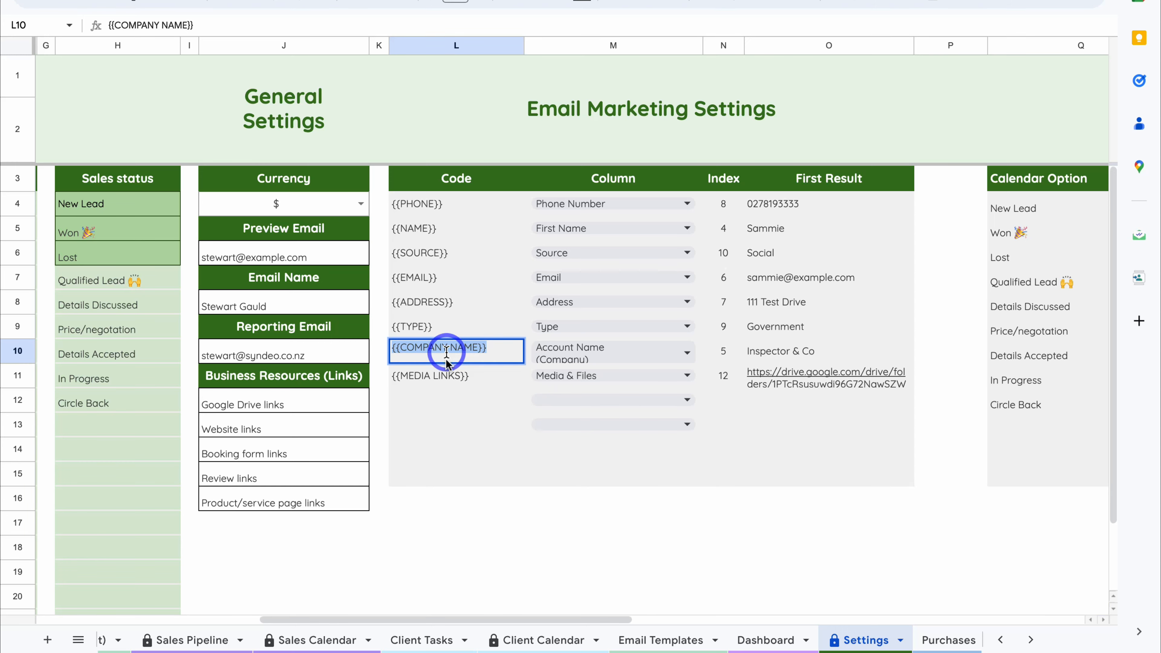
left_click(483, 535)
- Change the invoice email's subject in the Email Templates sheet to "Invoices for {{COMPANY NAME}}"
left_click(660, 641)
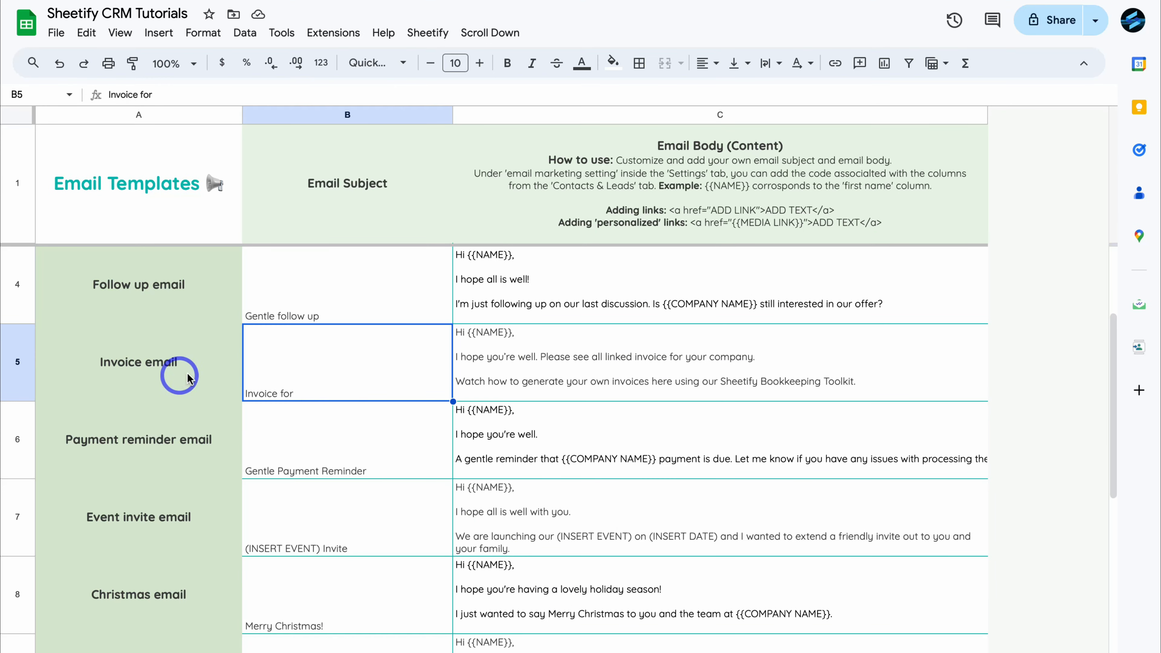
double_click(315, 382)
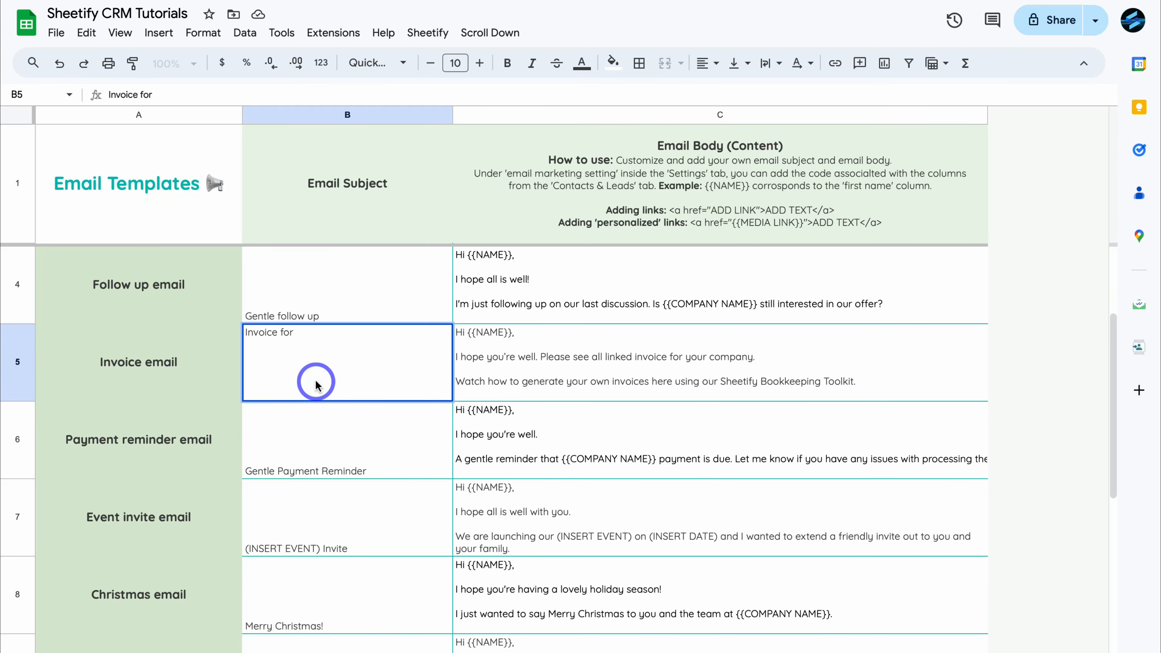
left_click(276, 331)
type("s")
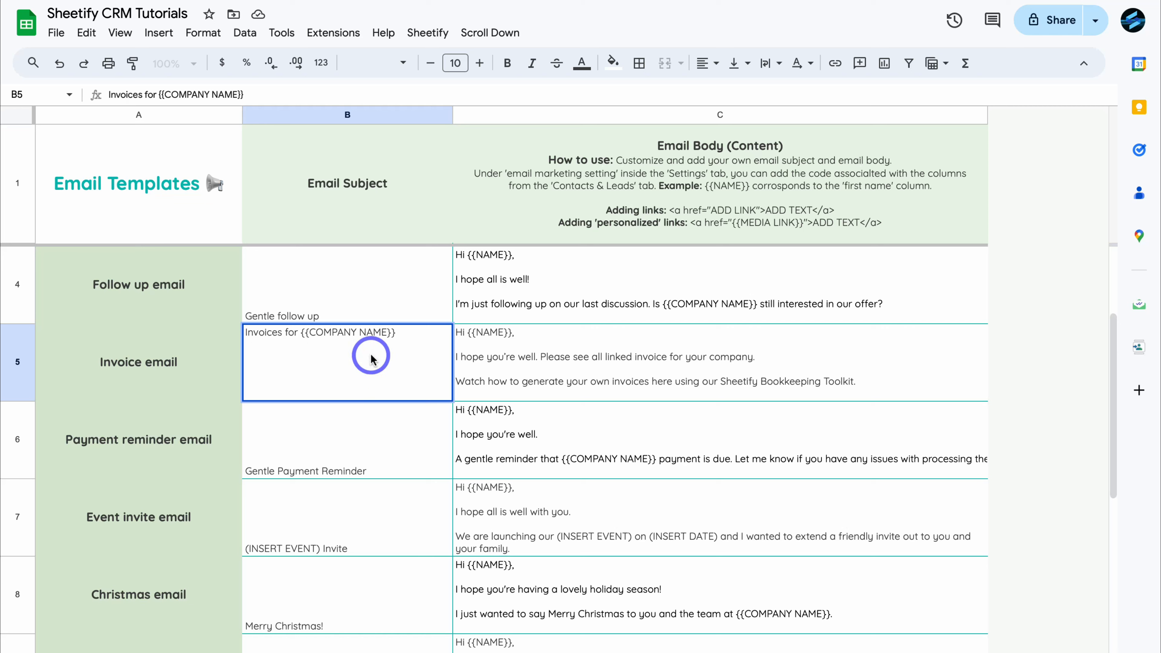
- Open the column choices for the {{NAME}} code in the Settings sheet's Email Marketing Settings and pick First Name
double_click(603, 364)
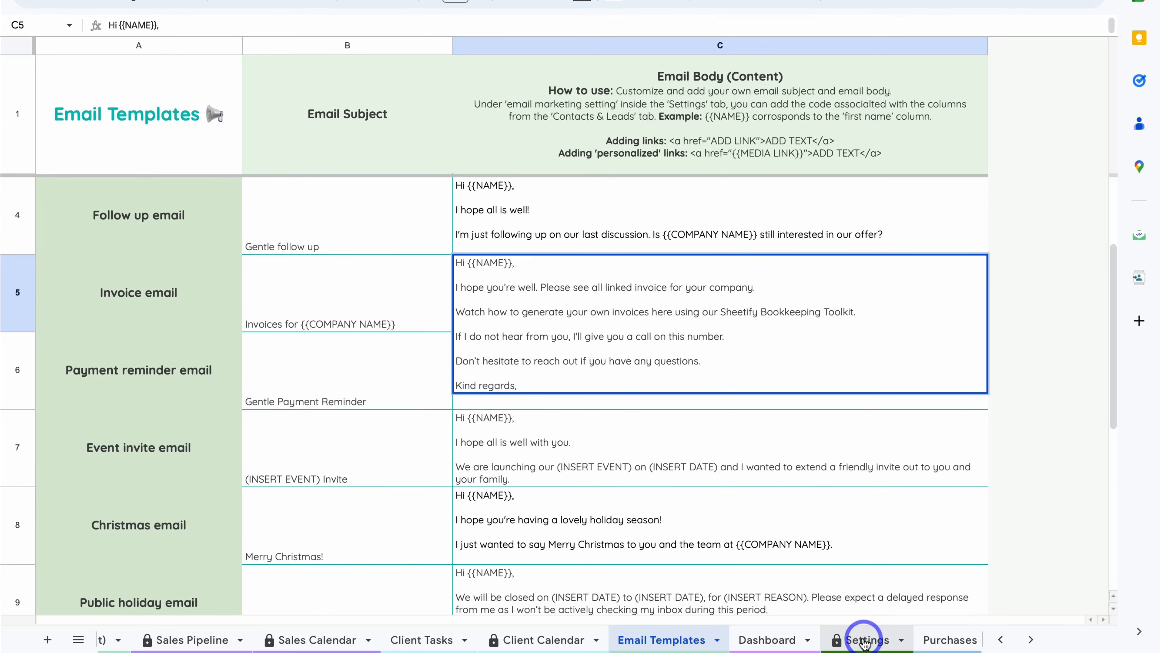
left_click(865, 637)
left_click(616, 228)
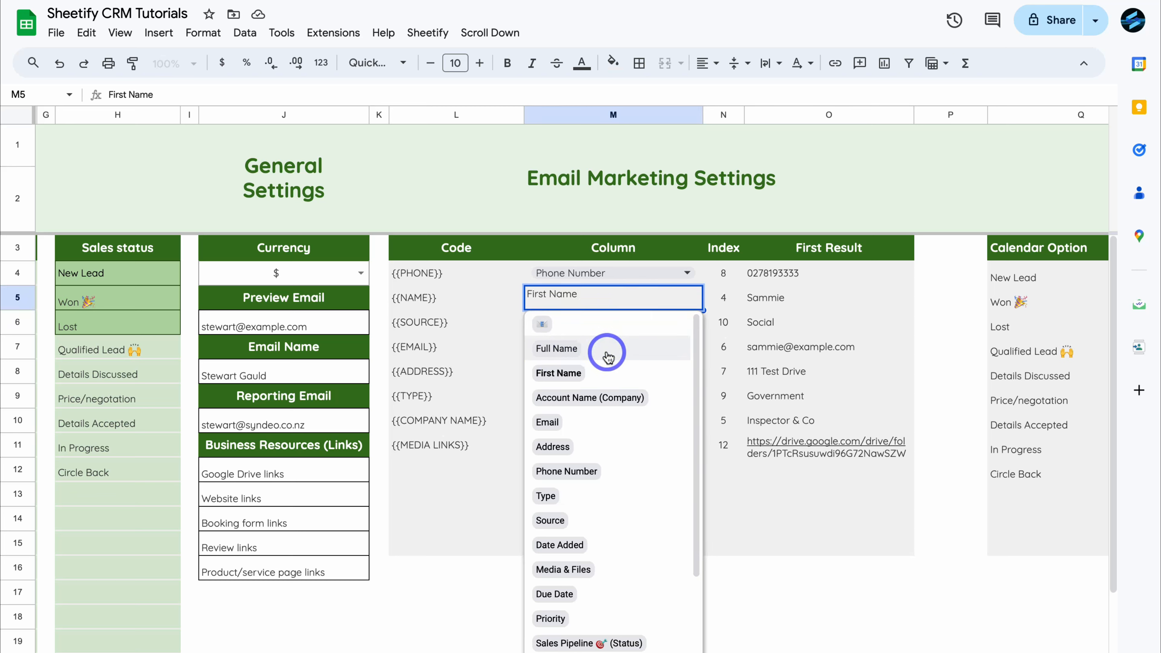
left_click(594, 375)
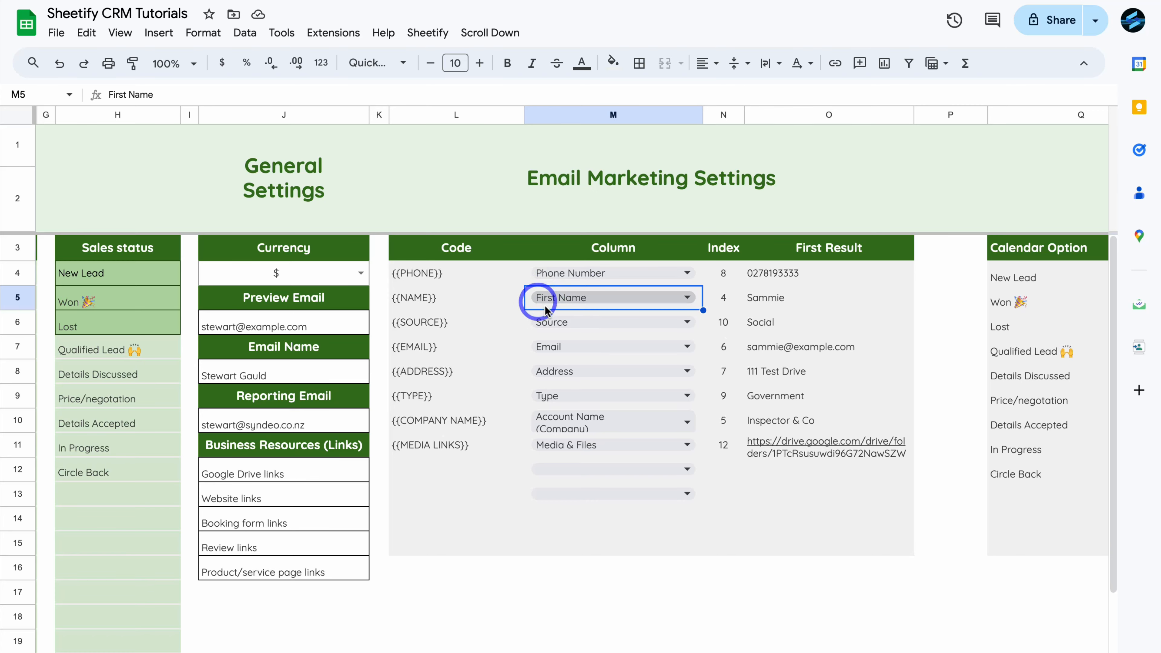
left_click(795, 329)
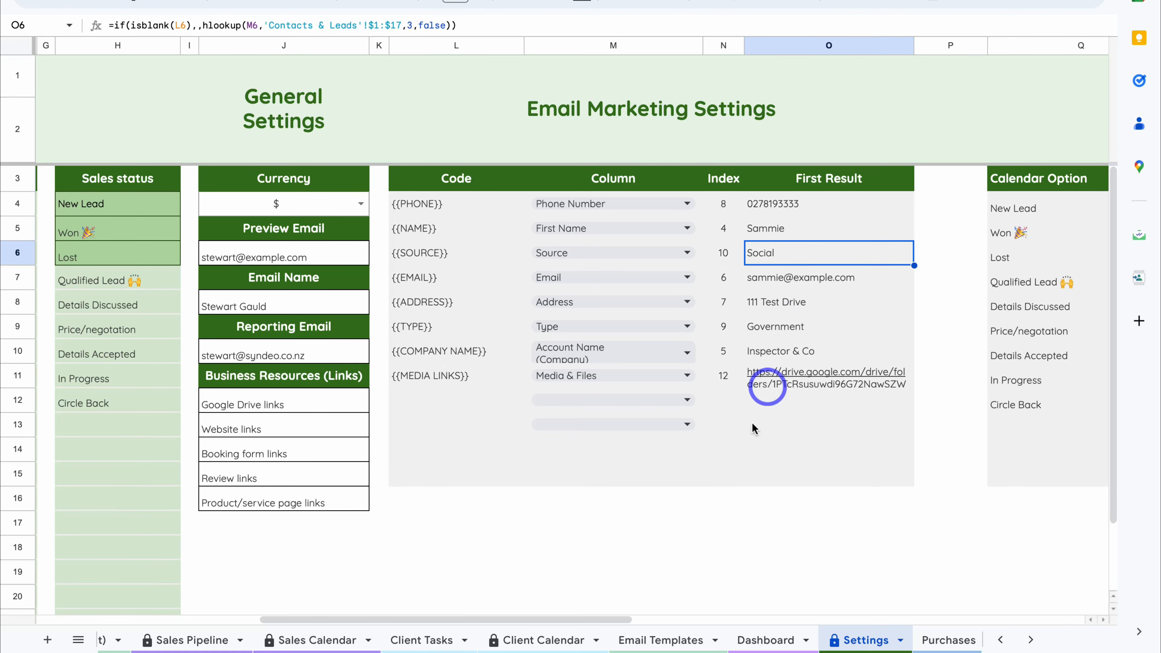
- Replace "your company" in the invoice email's body with the {{COMPANY NAME}} code
left_click(655, 642)
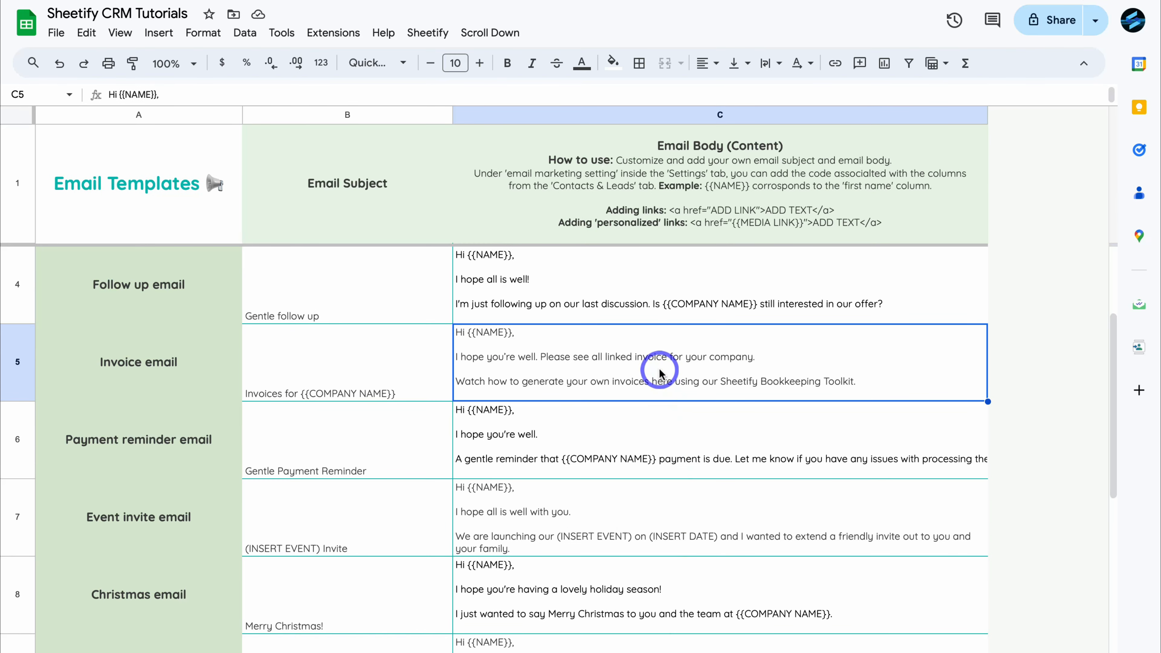
double_click(660, 300)
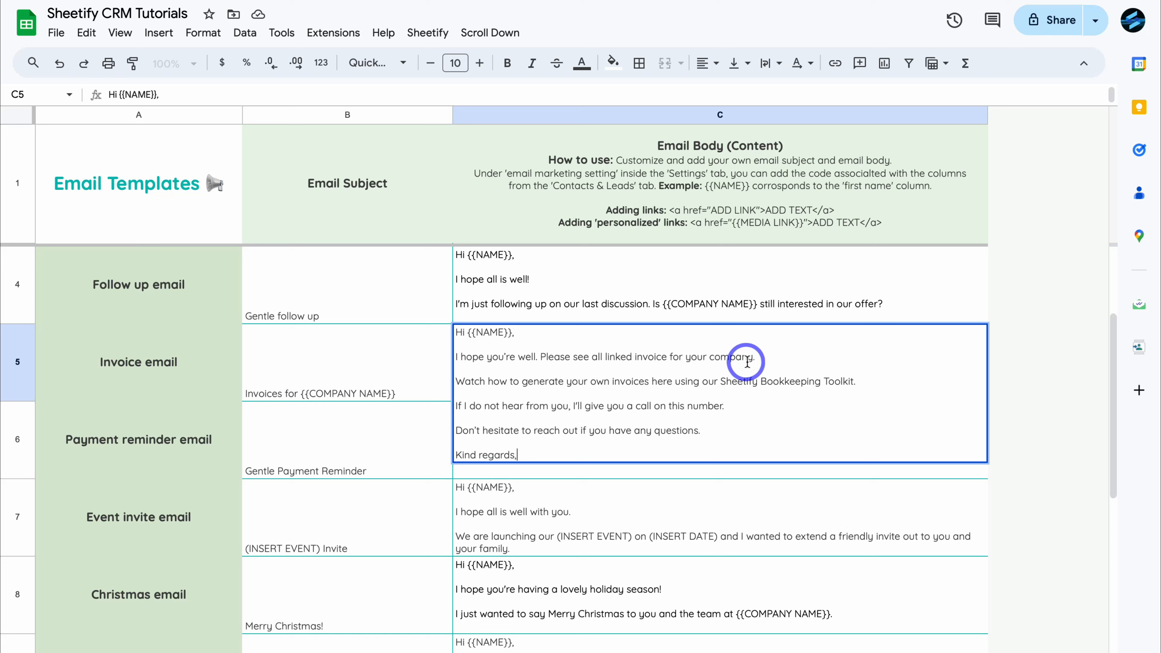
left_click_drag(754, 357, 687, 357)
key("BackSpace")
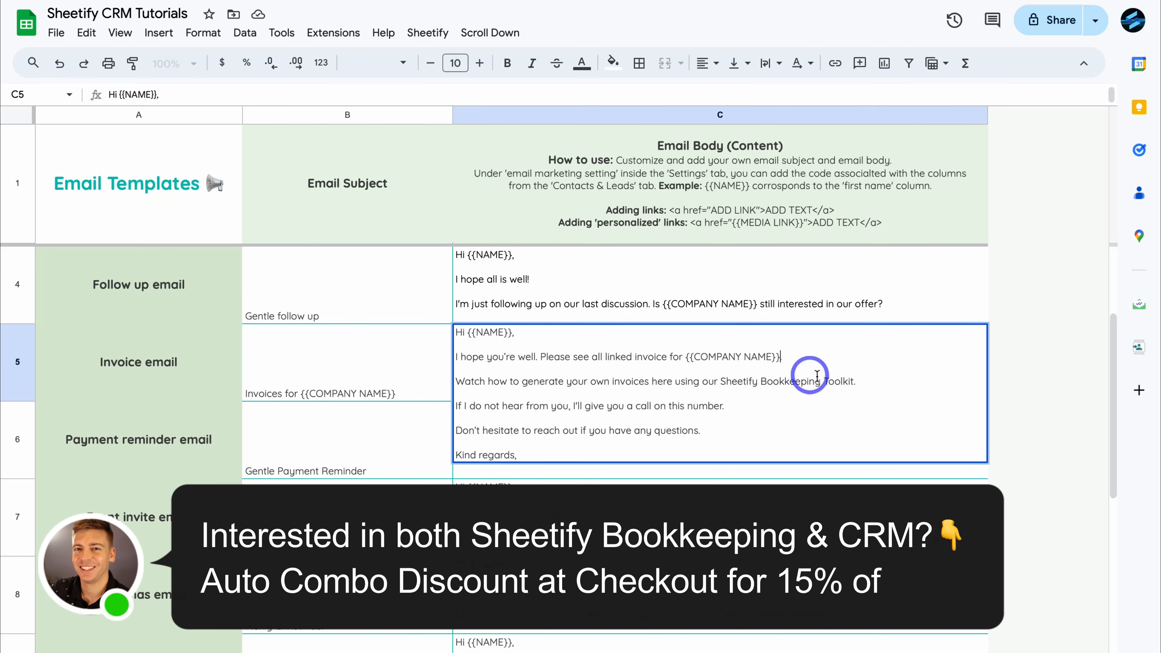
- Replace "here" in the invoice email's body with the link code <a href="ADD LINK">ADD TEXT</a> copied from the Email Body header
double_click(672, 381)
key("BackSpace")
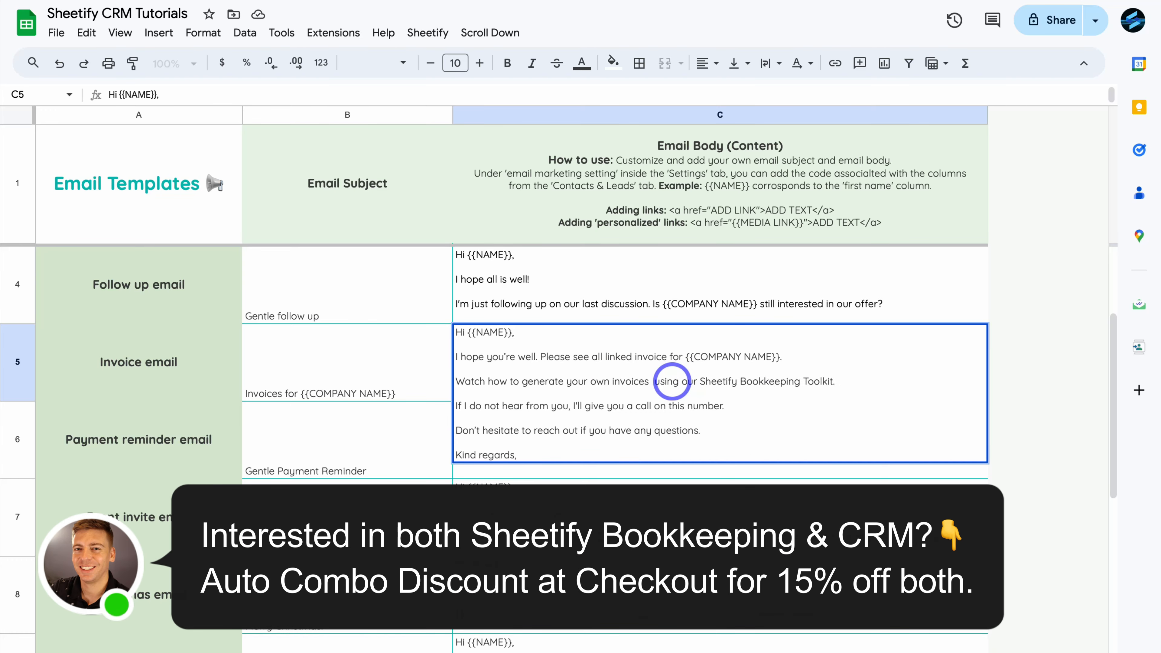
double_click(749, 220)
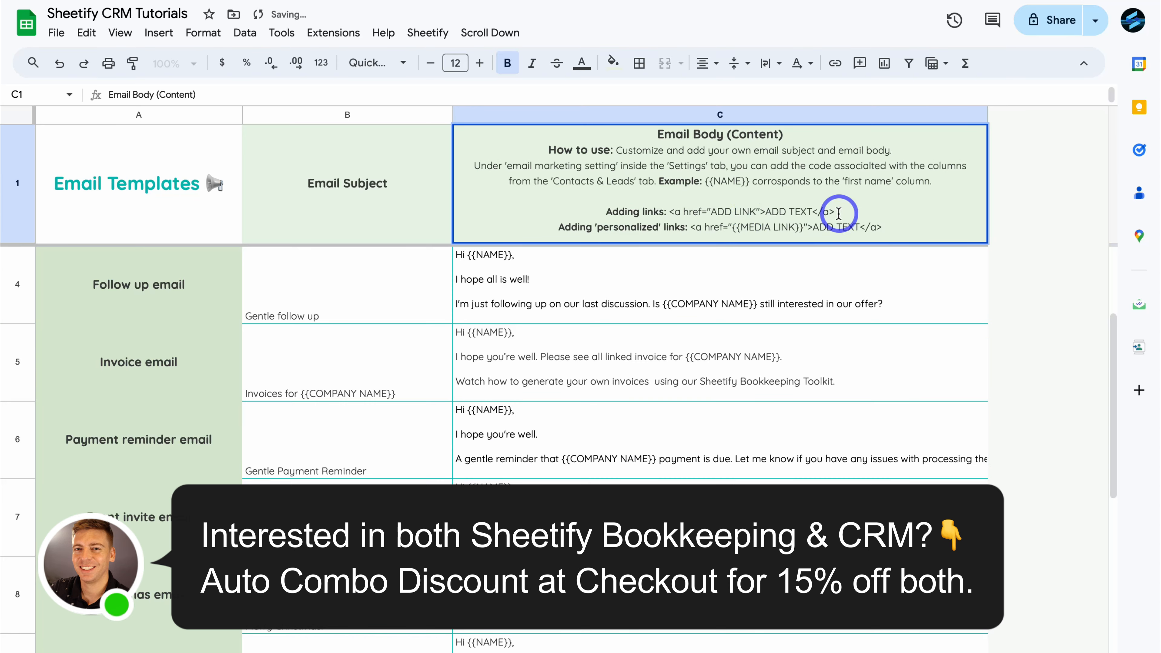
left_click_drag(834, 212, 669, 212)
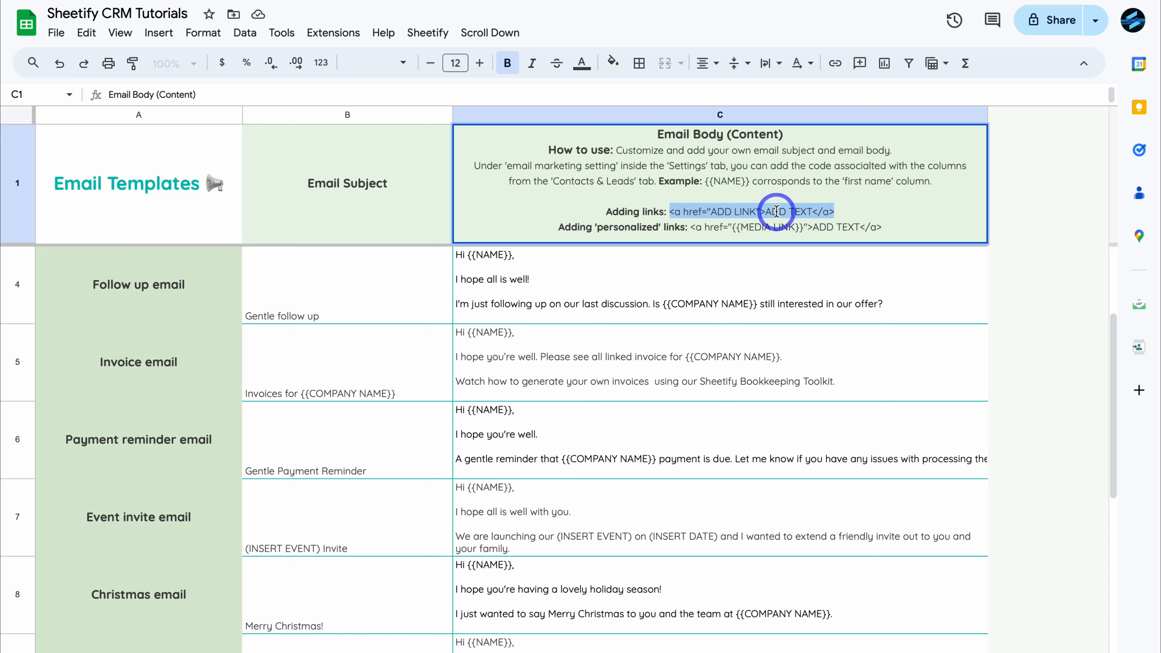
left_click(708, 348)
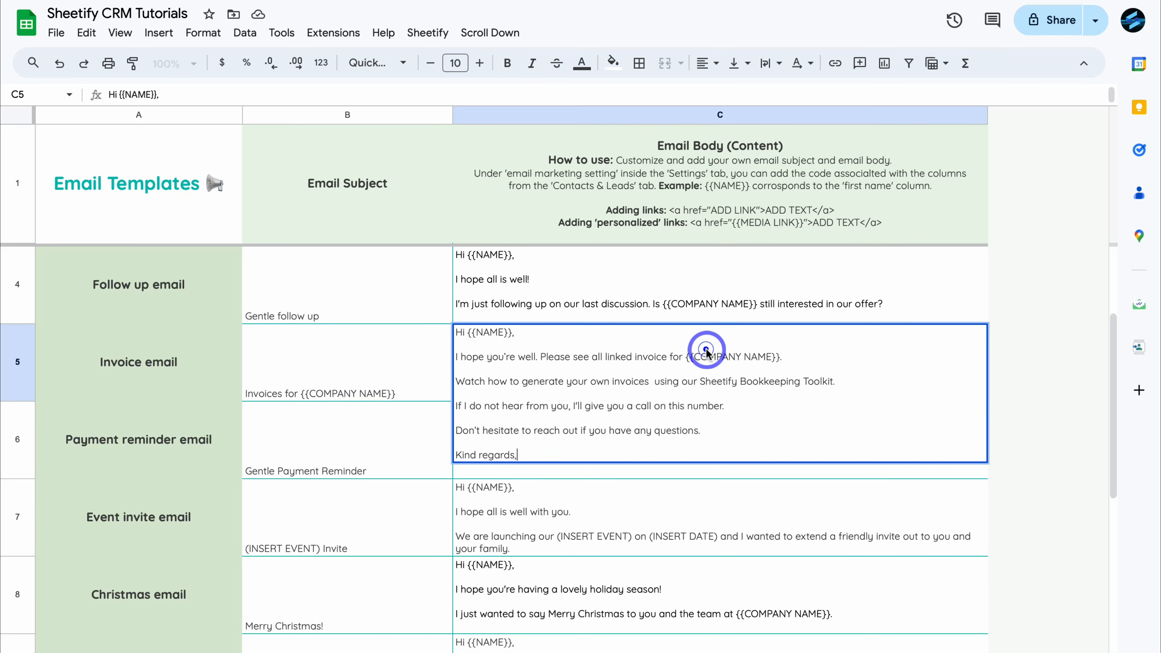
left_click(650, 382)
type("<a href=\"ADD LINK\">ADD TEXT</a>")
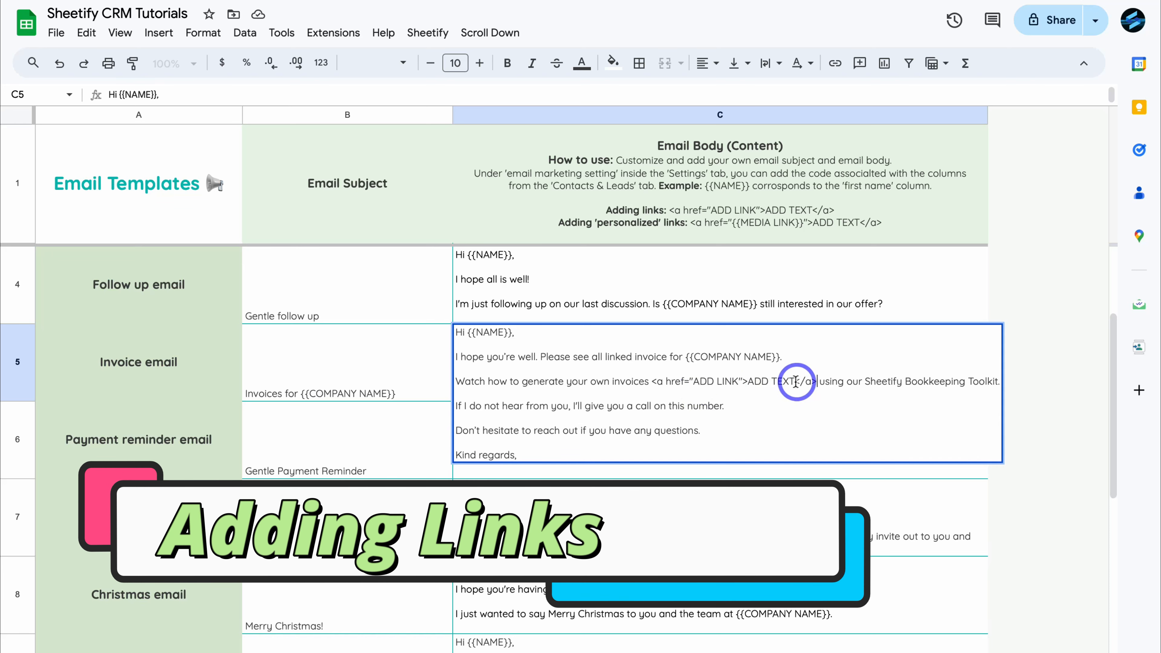
left_click_drag(778, 381, 749, 381)
type("here")
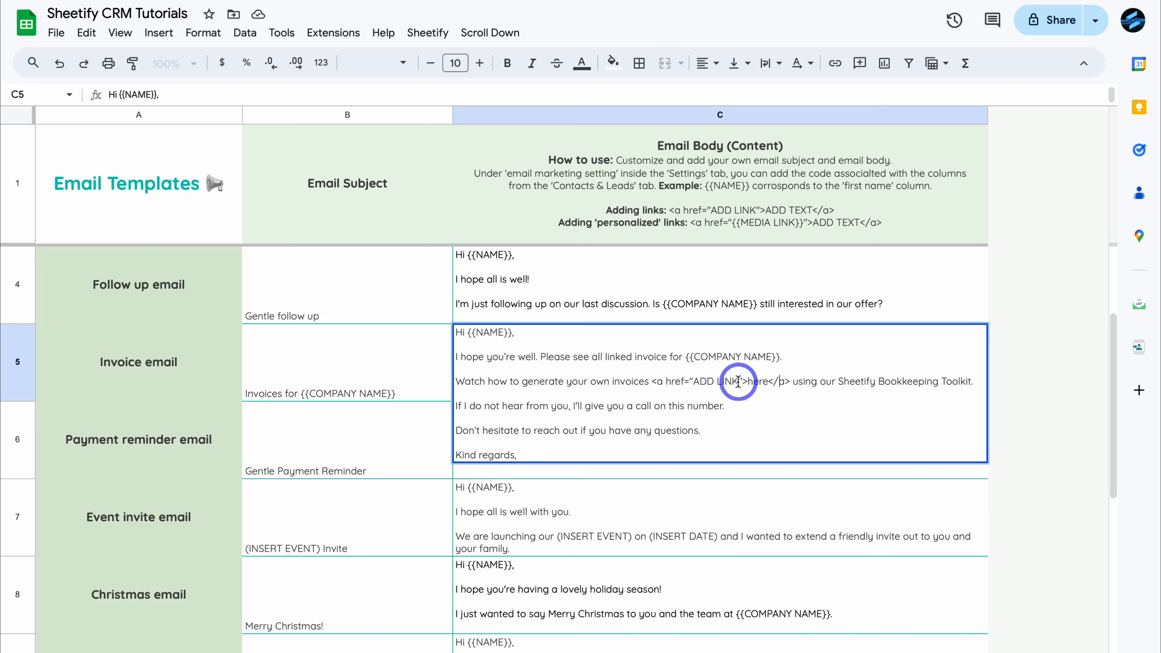
left_click_drag(738, 380, 693, 380)
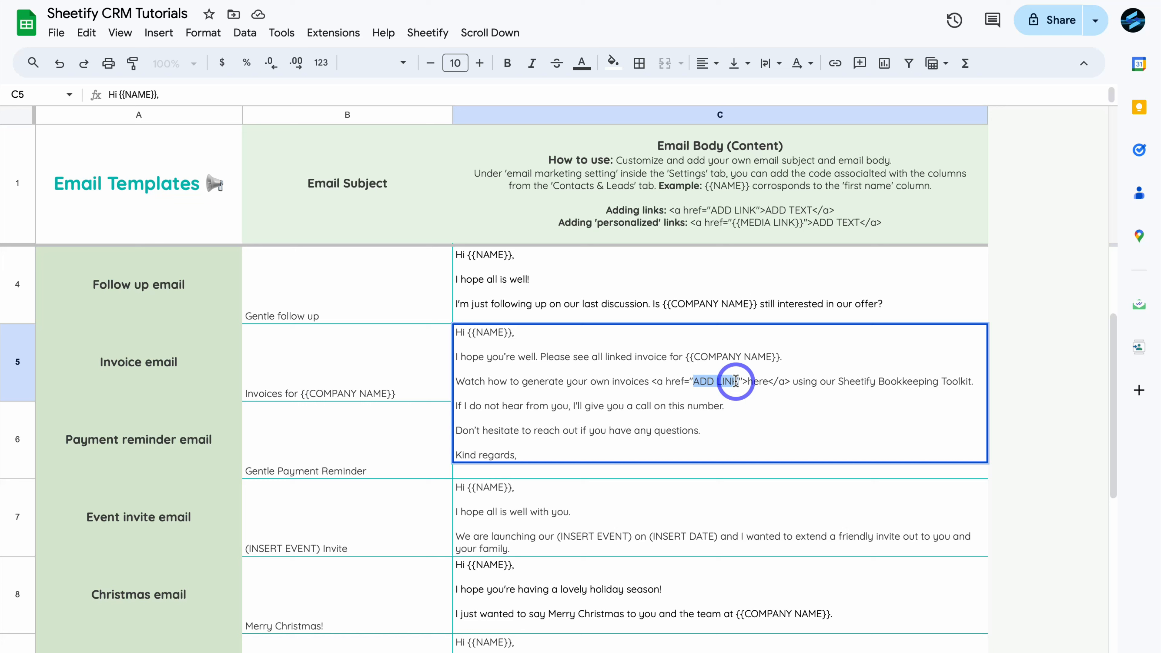
type("https://youtu.be/rg-Alqu0hqg?si=m4MOXr-msHq_LMO1")
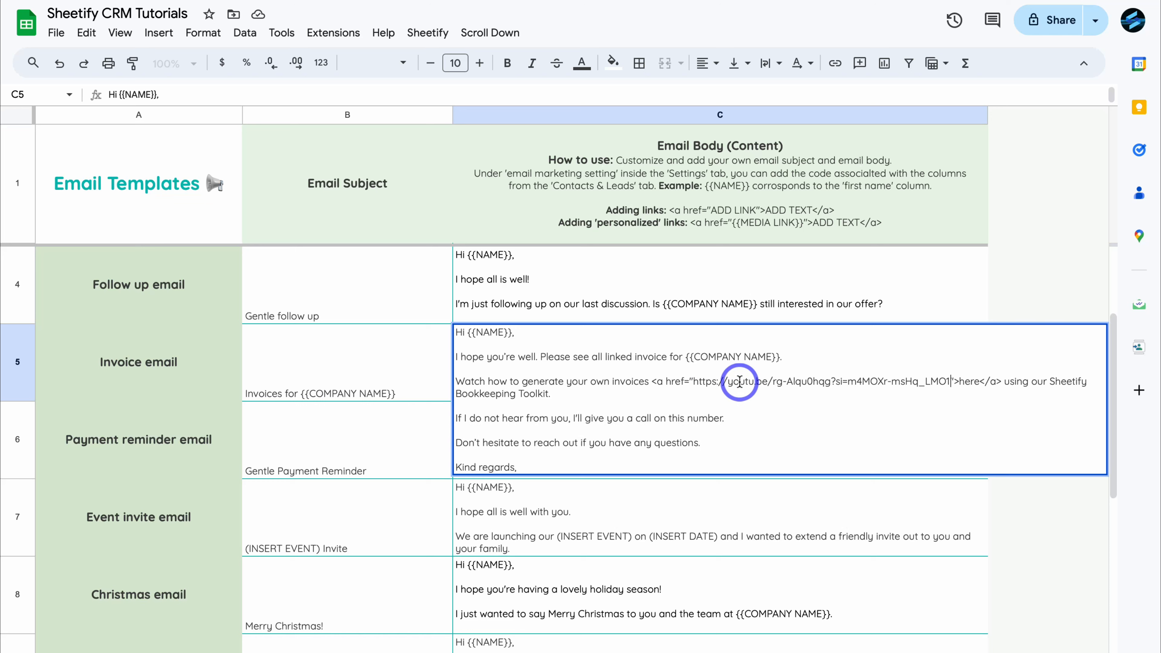
left_click_drag(692, 381, 945, 382)
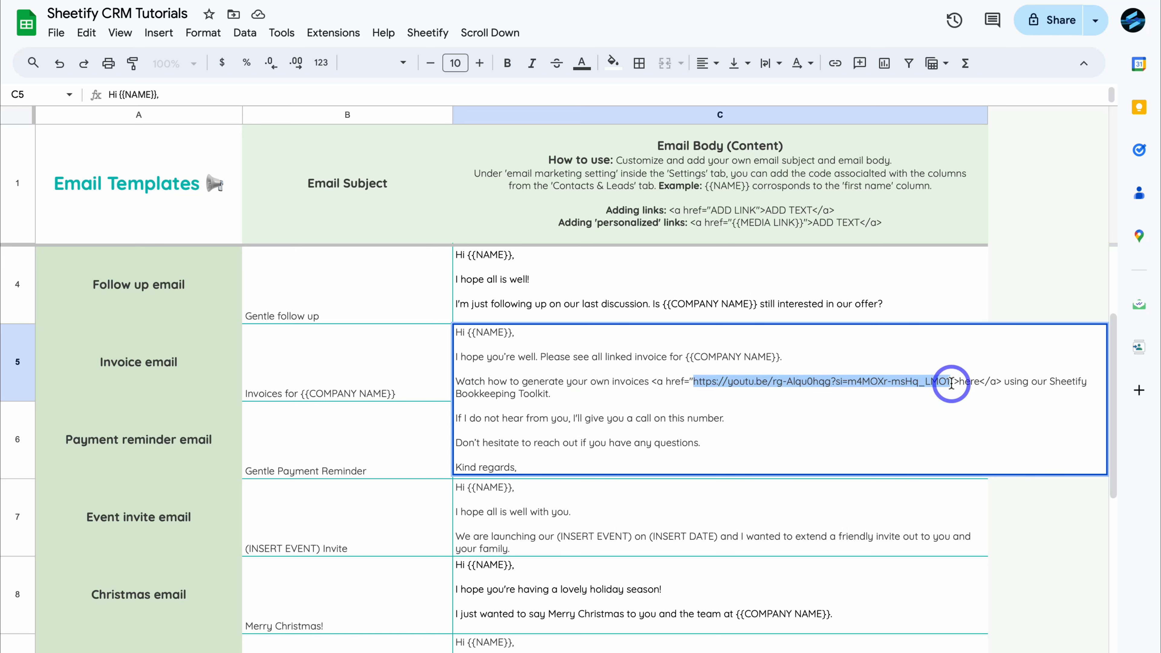
- Add the line "View all your invoices here." below the Sheetify Bookkeeping Toolkit sentence in the invoice email's body
left_click(960, 408)
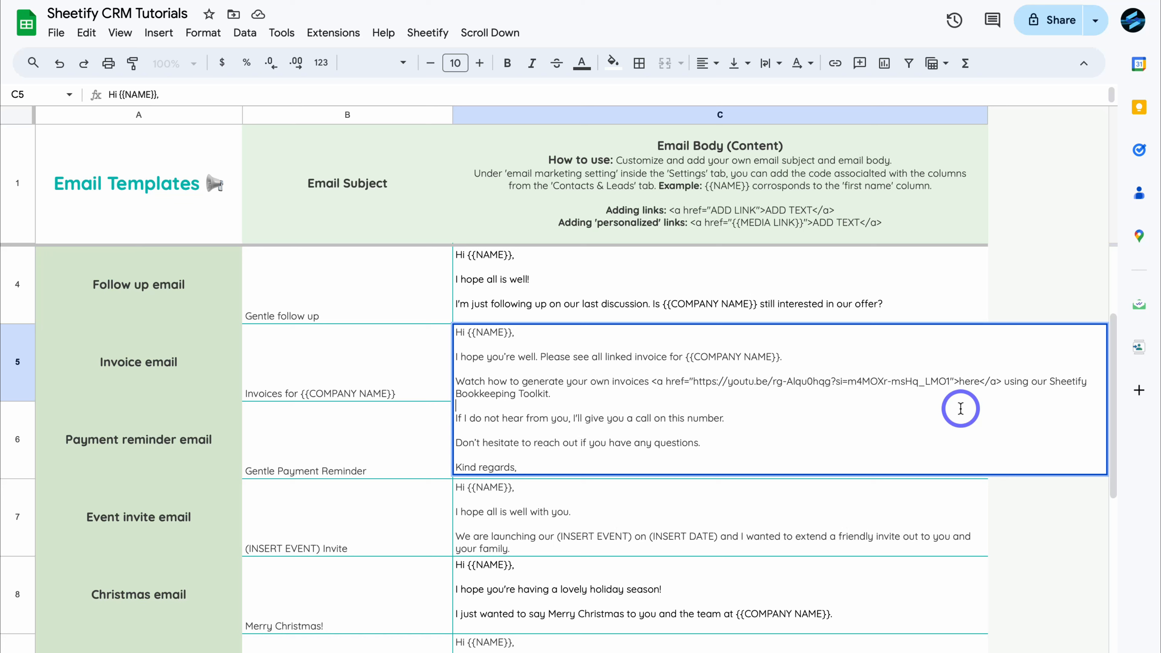
key("ctrl+Return")
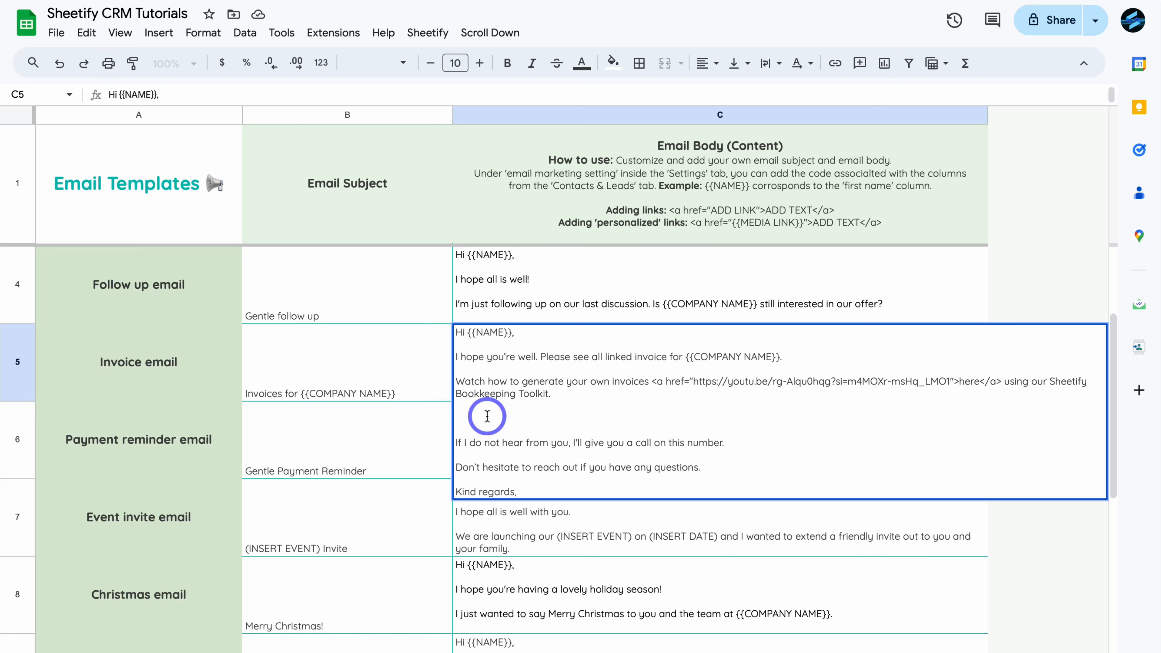
type("View all your invoices here.")
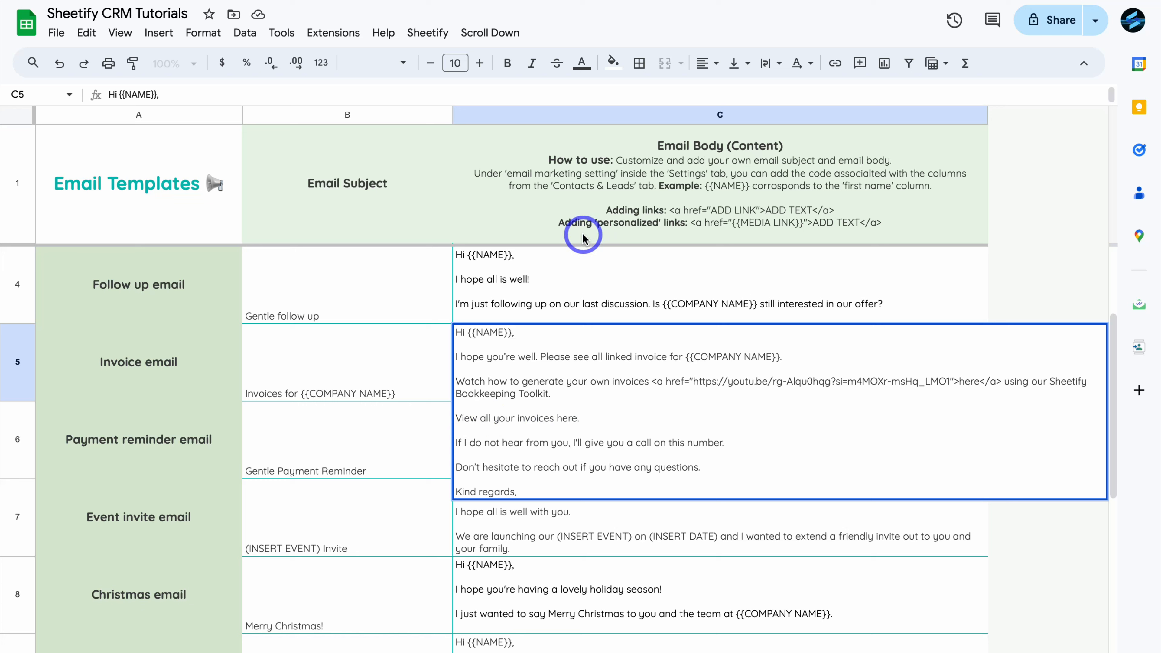
- Replace "here" in the invoices line with the personalized link code <a href="{{MEDIA LINK}}">ADD TEXT</a> from the Email Body header, setting its text to "here"
double_click(790, 222)
left_click_drag(881, 228, 691, 225)
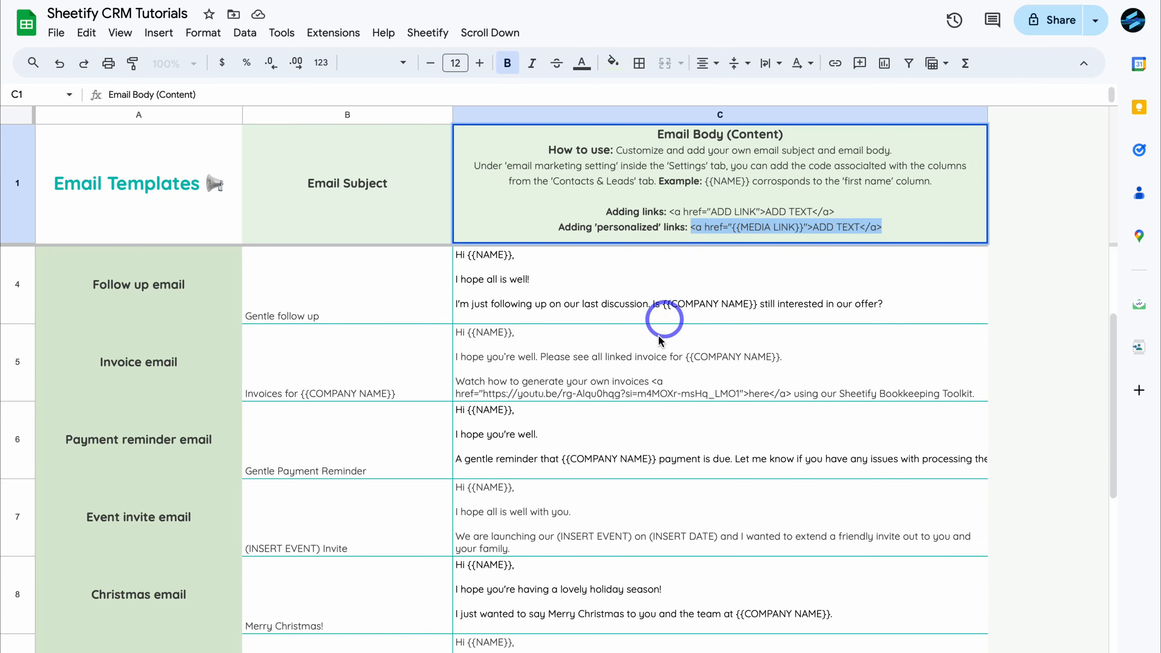
double_click(648, 369)
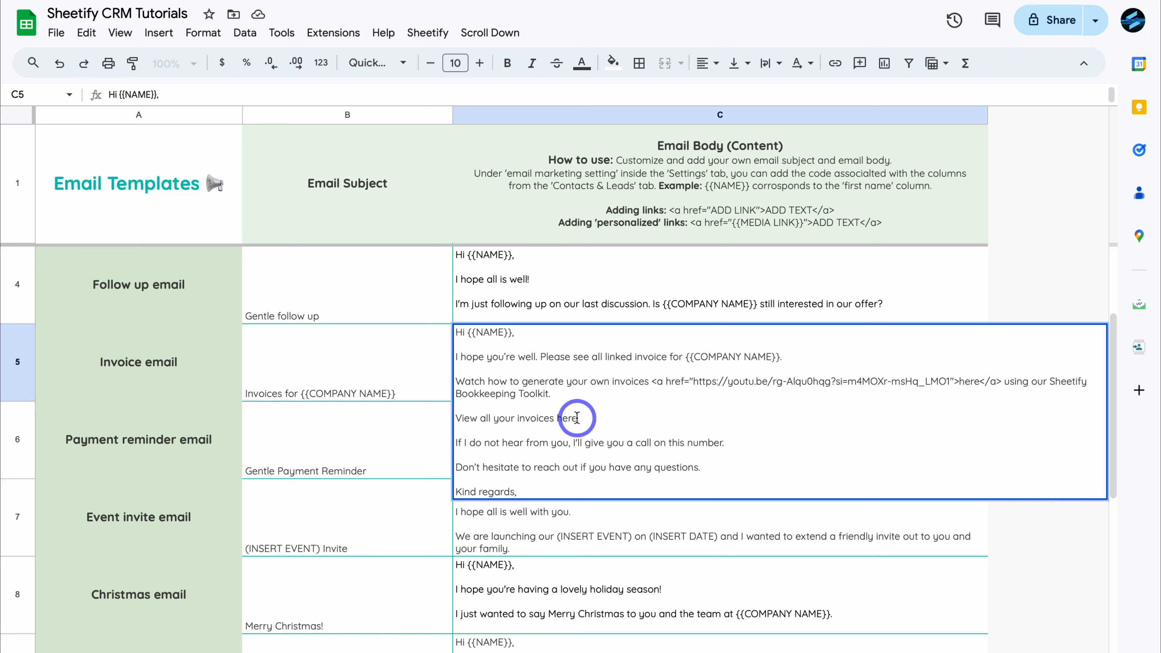
left_click_drag(577, 418, 557, 418)
left_click_drag(556, 418, 680, 418)
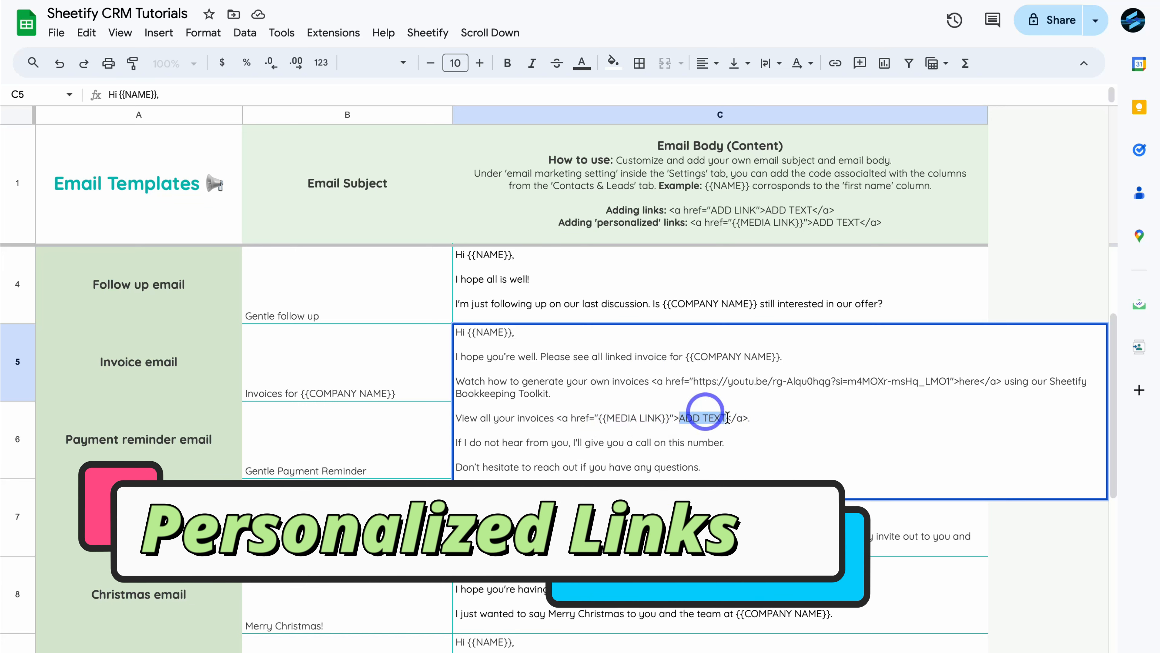
type("here")
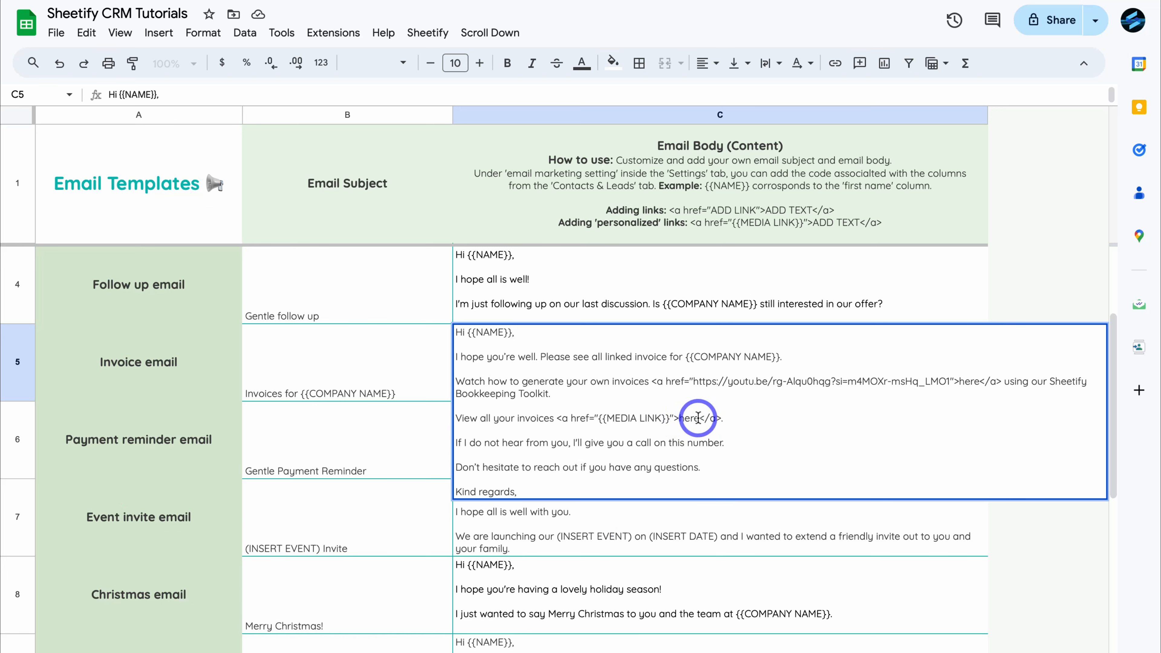
- Examine the {{MEDIA LINK}} code's column mapping in Settings and the folder links under Media & Files in the Contacts & Leads sheet
left_click_drag(669, 419, 602, 417)
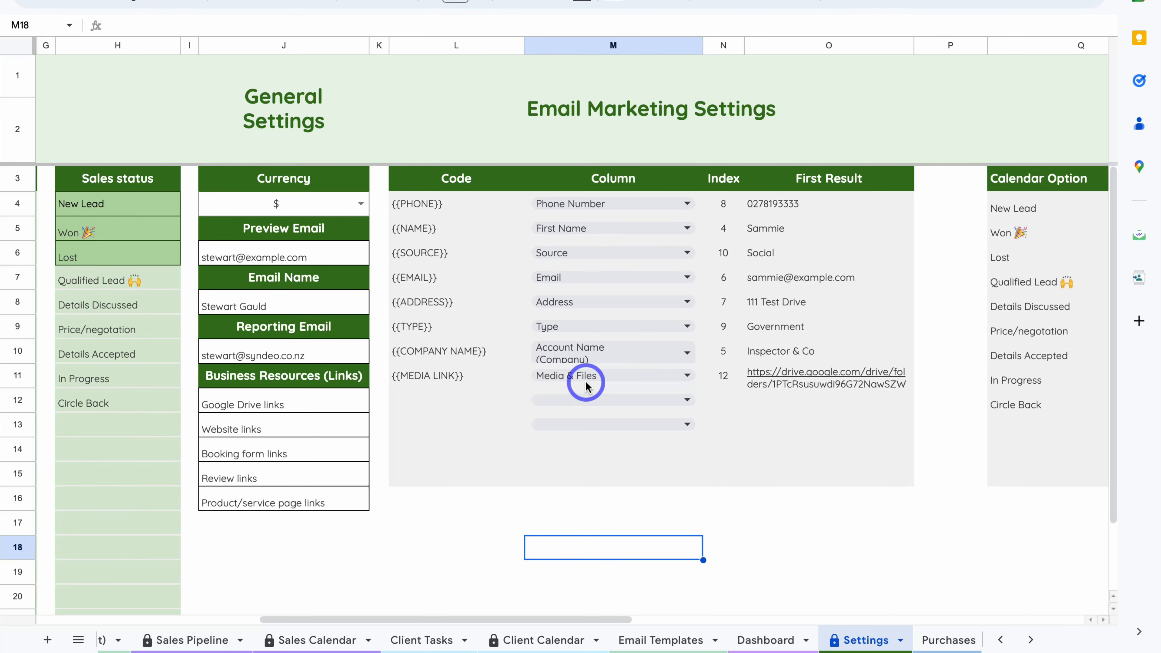
scroll(155, 643, "up", 3)
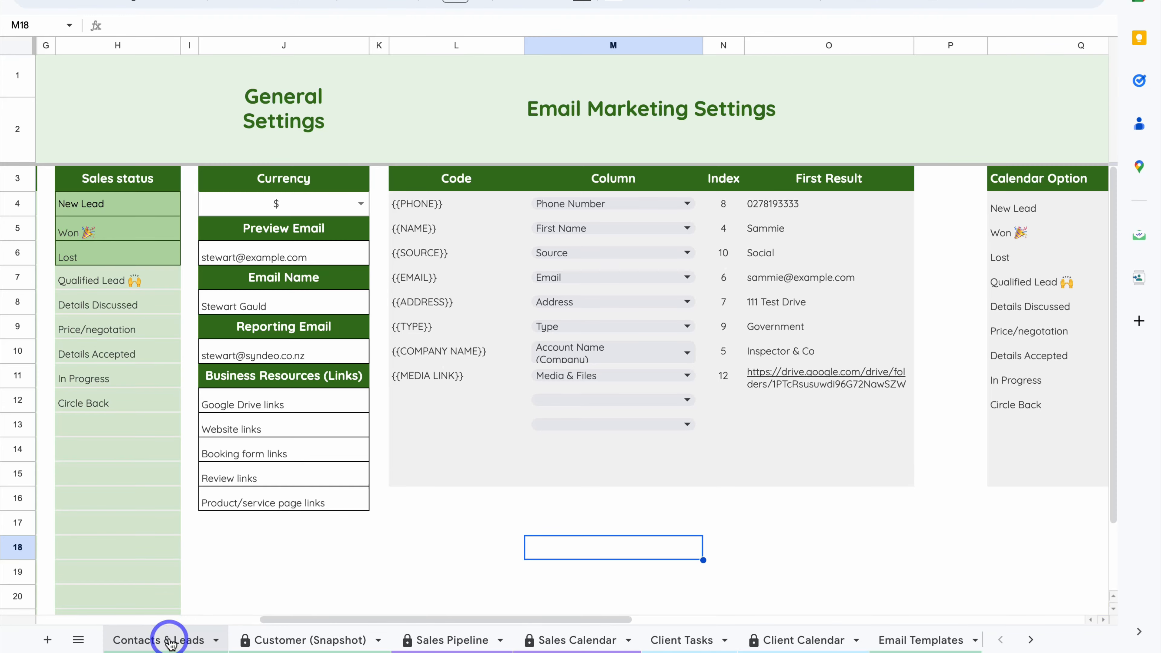
left_click(170, 642)
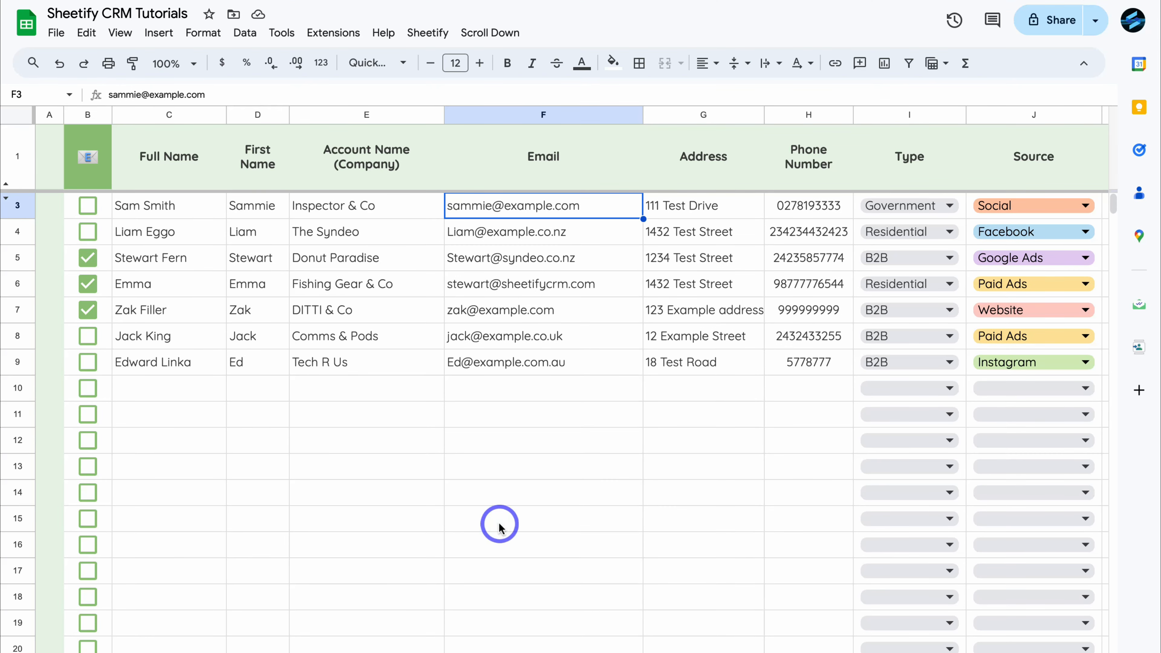
scroll(498, 452, "right", 10)
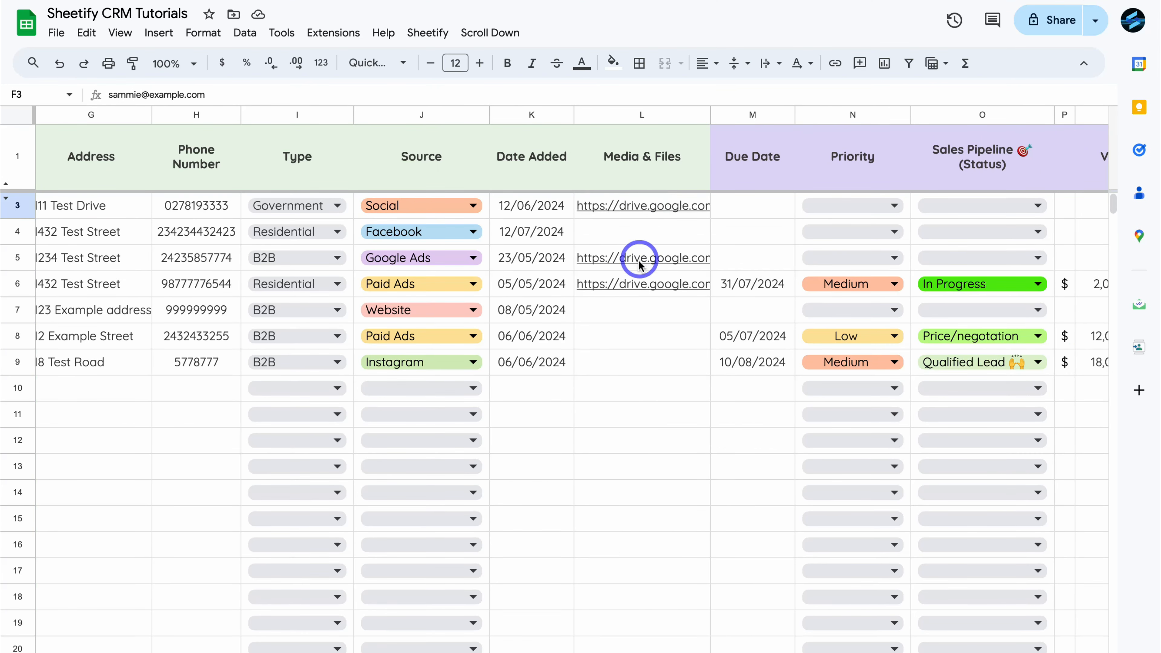
mouse_move(638, 265)
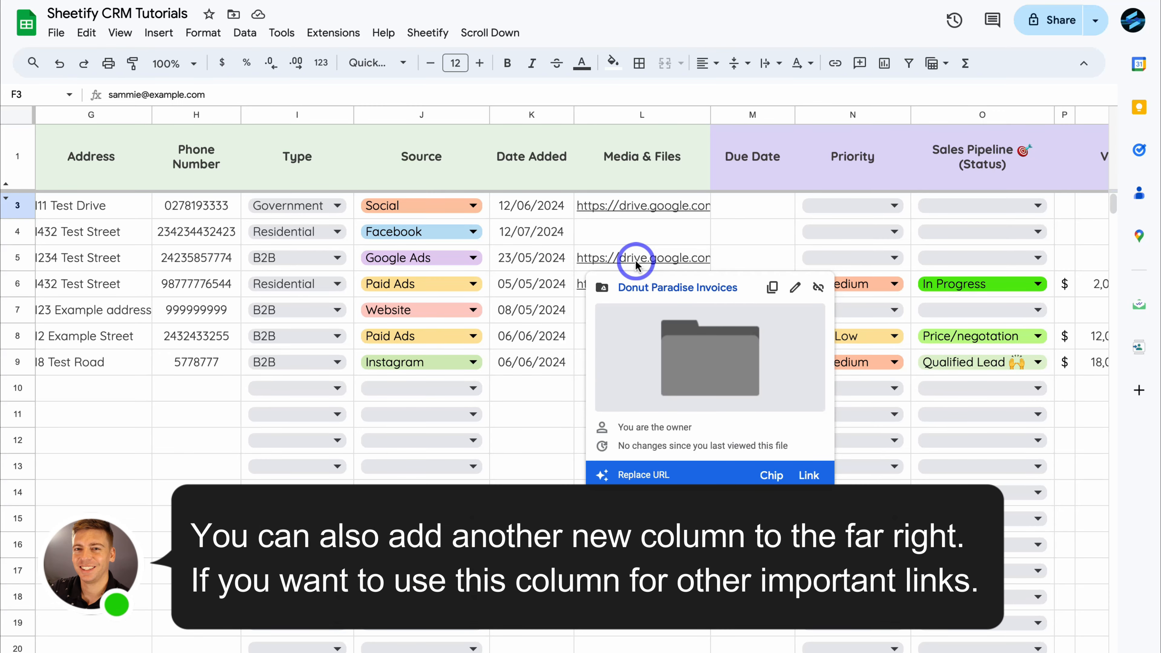
mouse_move(628, 288)
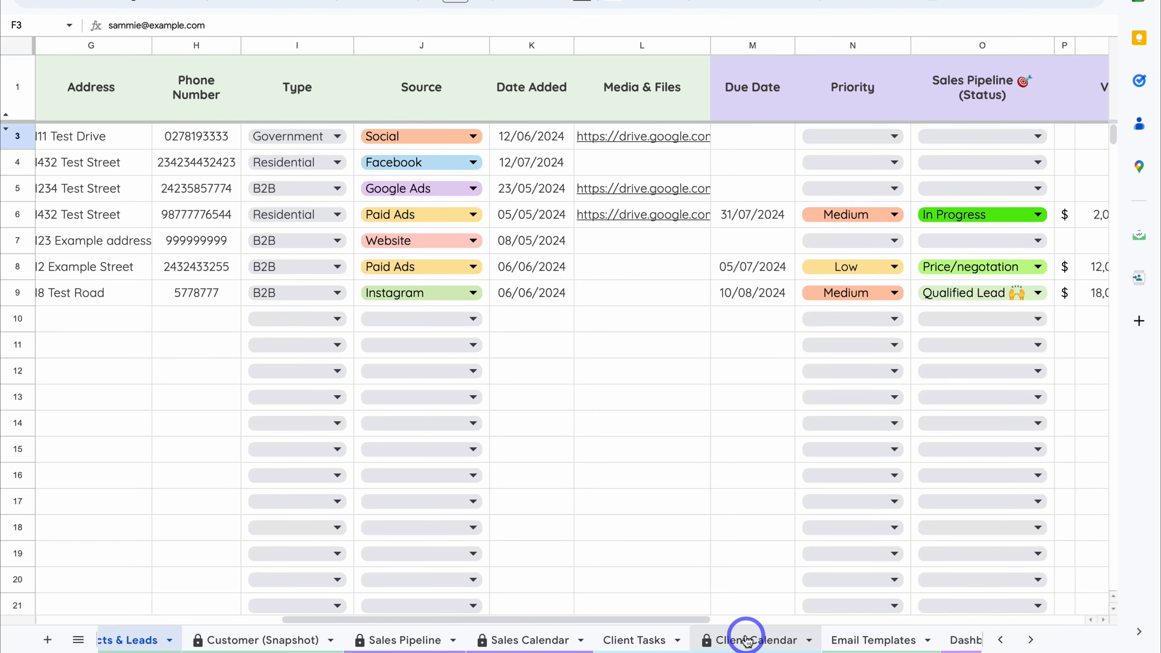
- Insert the {{PHONE}} code from the Settings sheet after "call on this number" in the invoice email's body
scroll(753, 640, "down", 1)
left_click(771, 640)
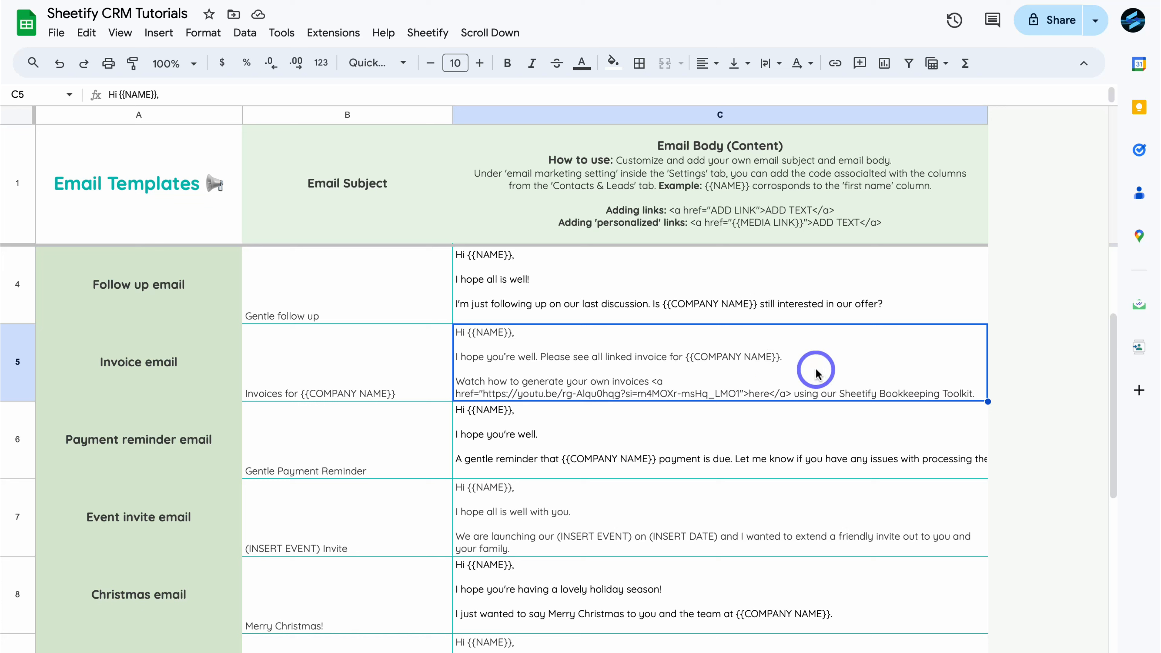
double_click(817, 371)
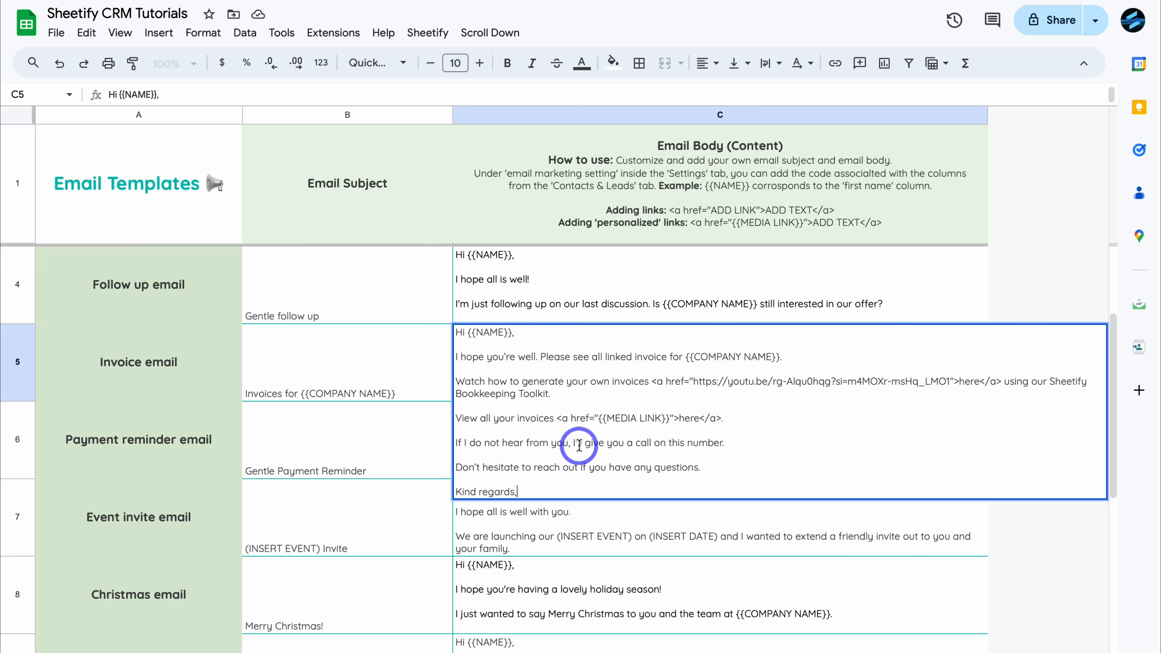
left_click(723, 444)
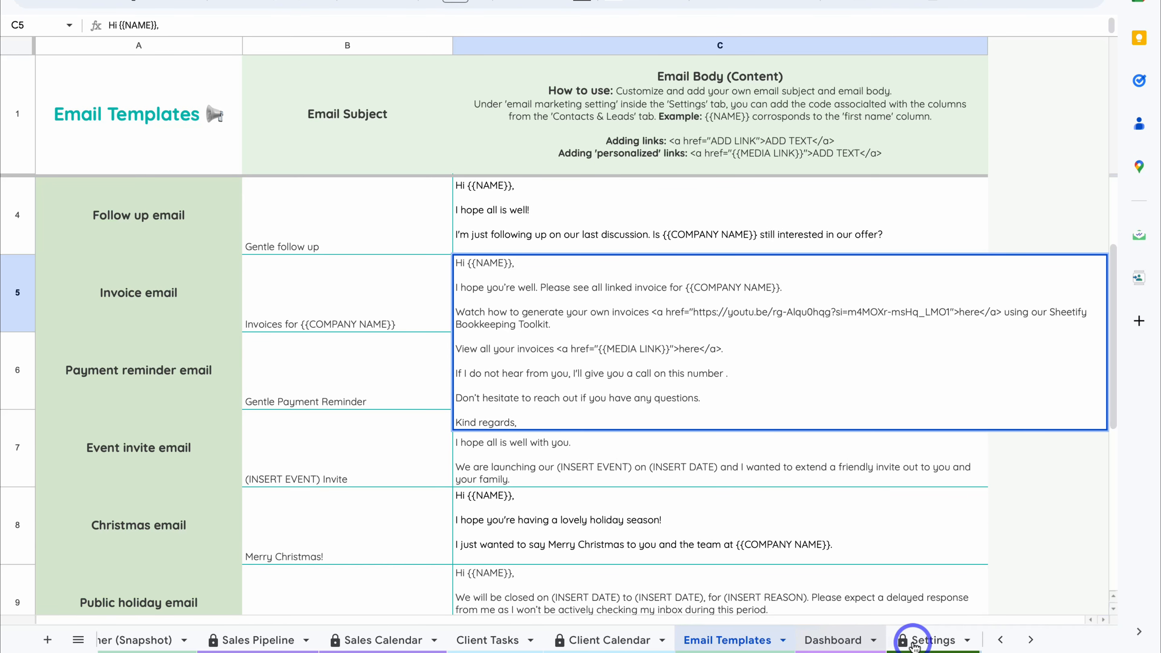
left_click(912, 641)
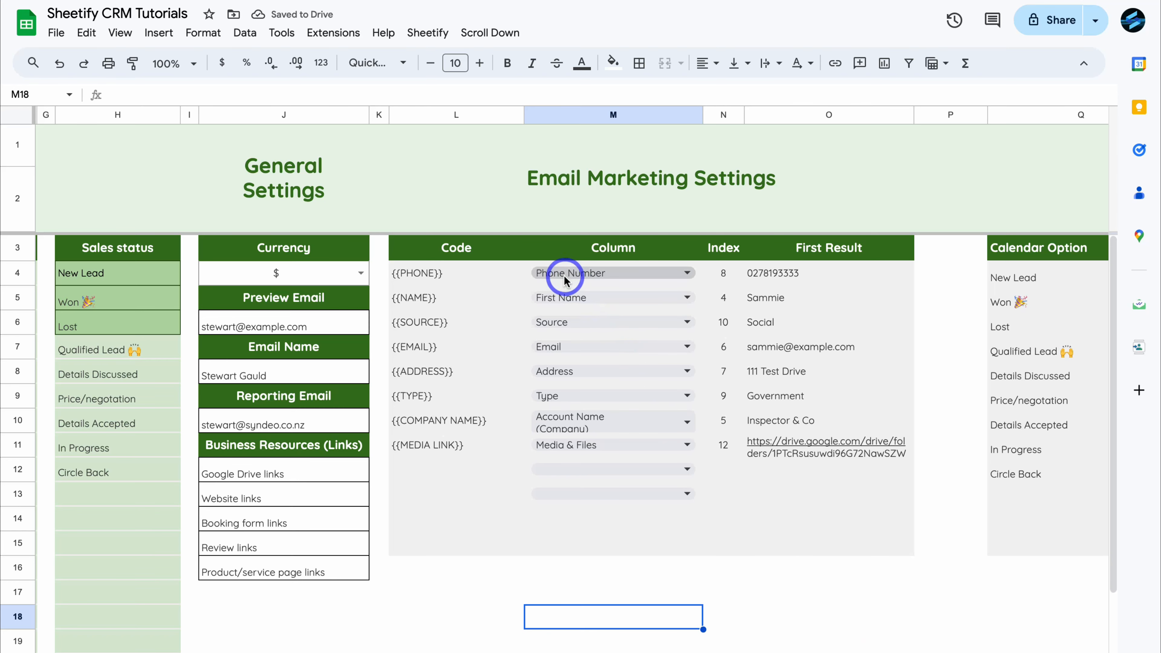
double_click(443, 274)
double_click(442, 273)
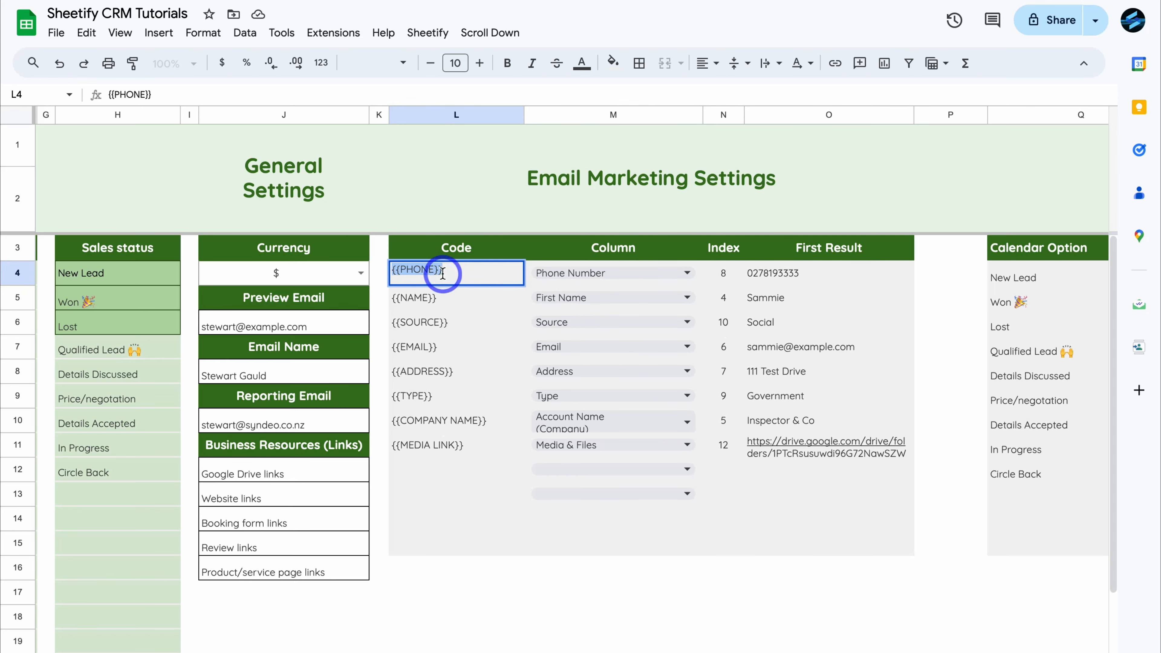
key("Return")
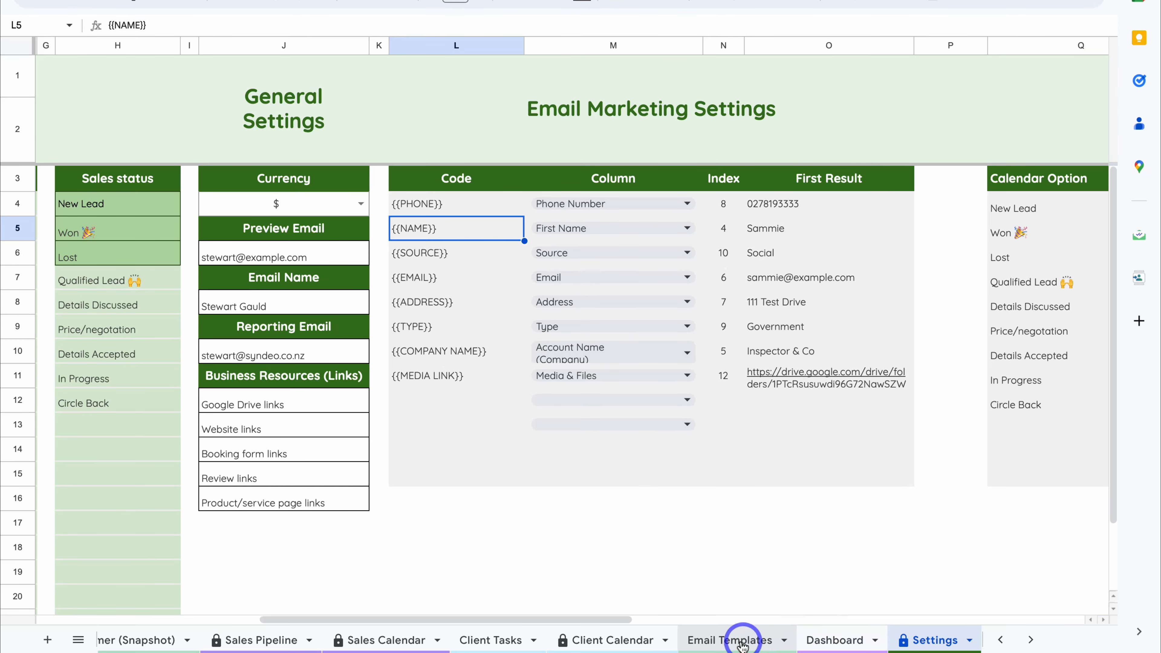
left_click(742, 641)
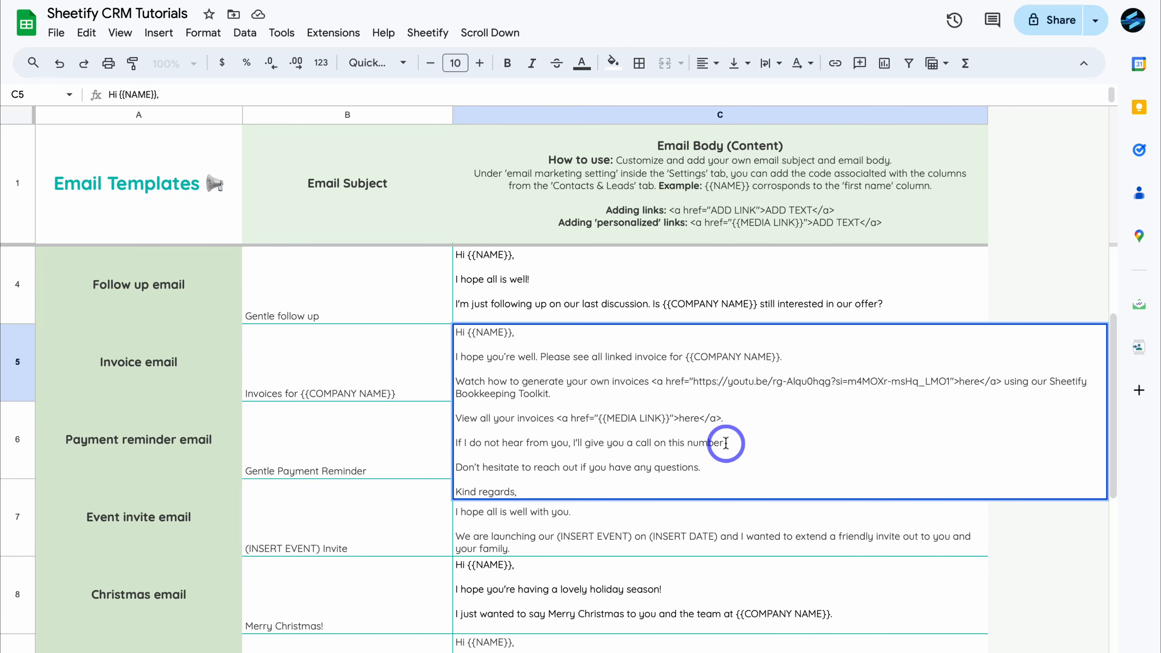
left_click(724, 443)
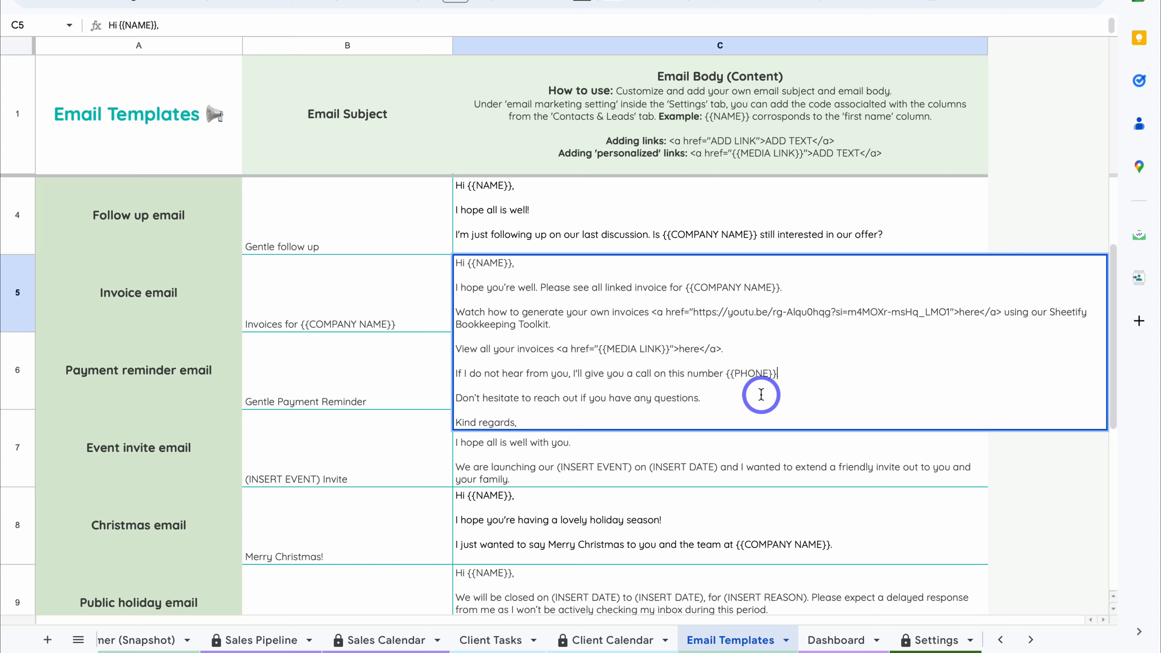
- Look over the contact columns in the Contacts & Leads sheet and reopen the invoice email's body in Email Templates
scroll(247, 639, "left", 4)
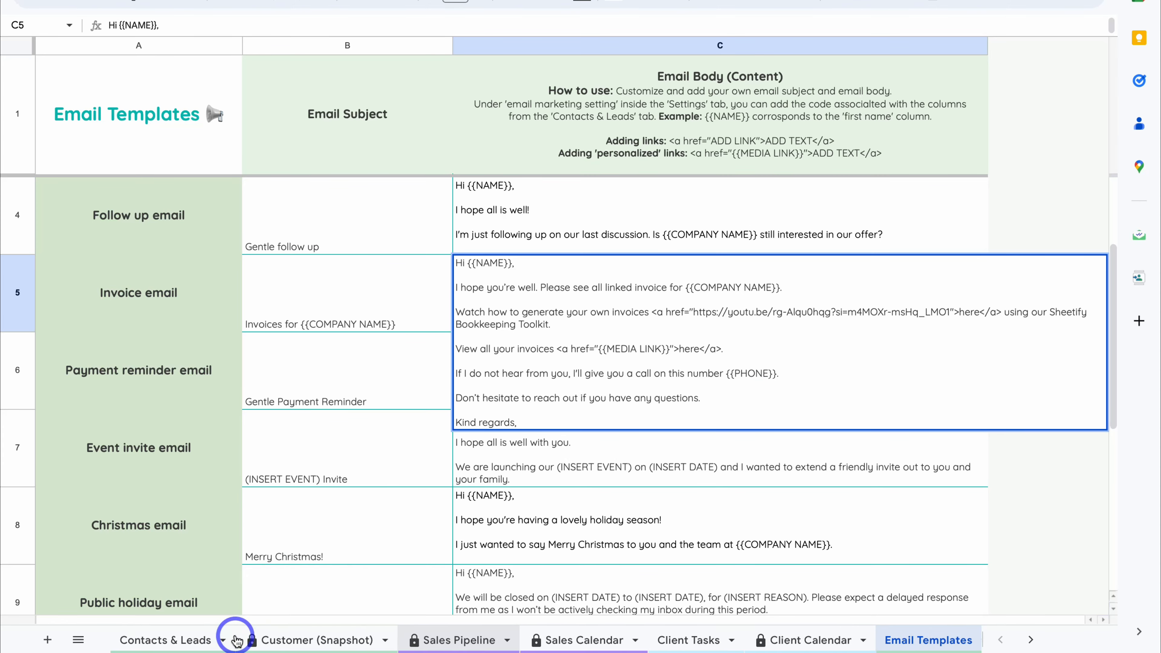
left_click(175, 640)
scroll(550, 456, "left", 2)
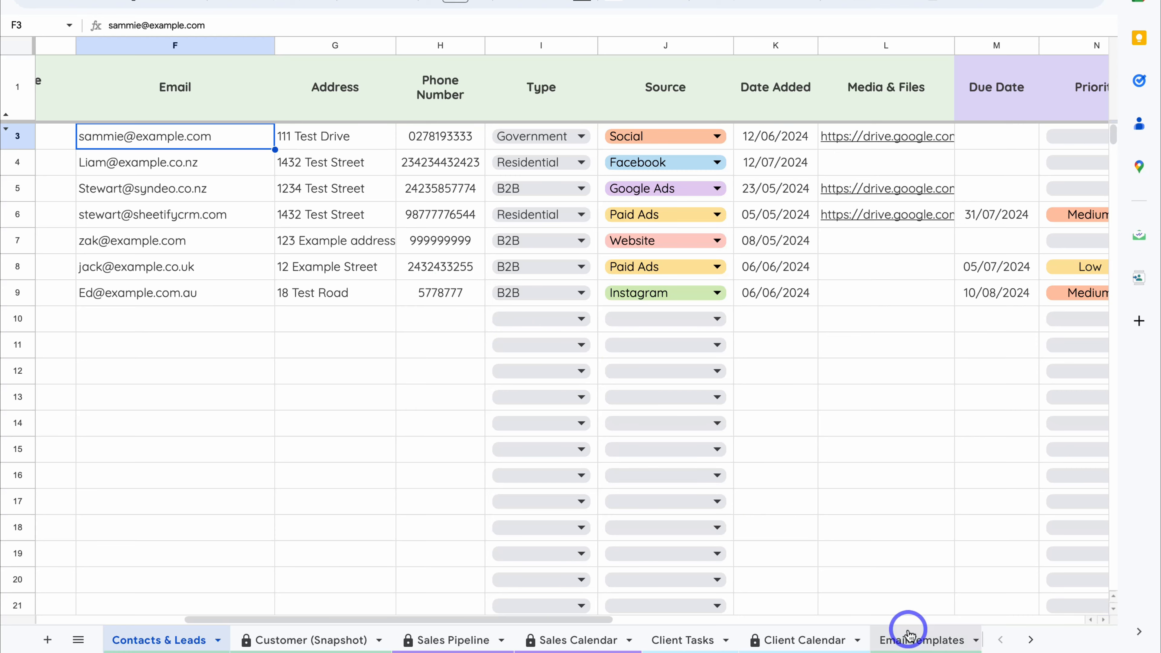
left_click(901, 638)
double_click(795, 435)
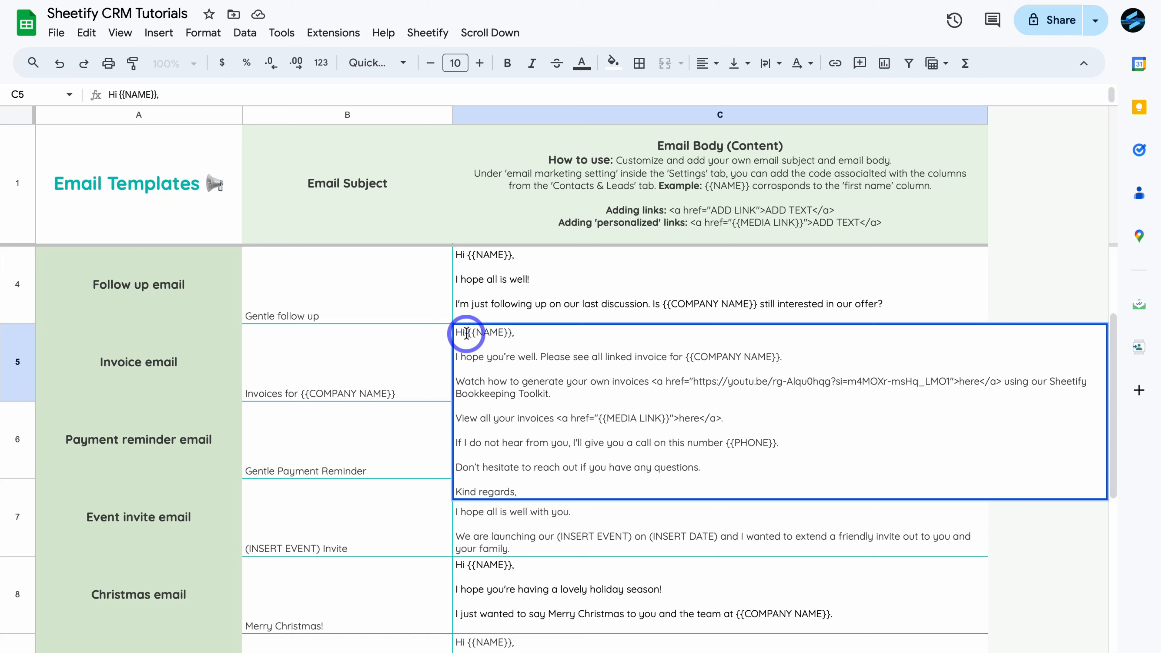
- Review the {{NAME}} code, the {{COMPANY NAME}} code and the YouTube link code in the invoice email's body
left_click_drag(466, 333, 506, 340)
left_click(490, 343)
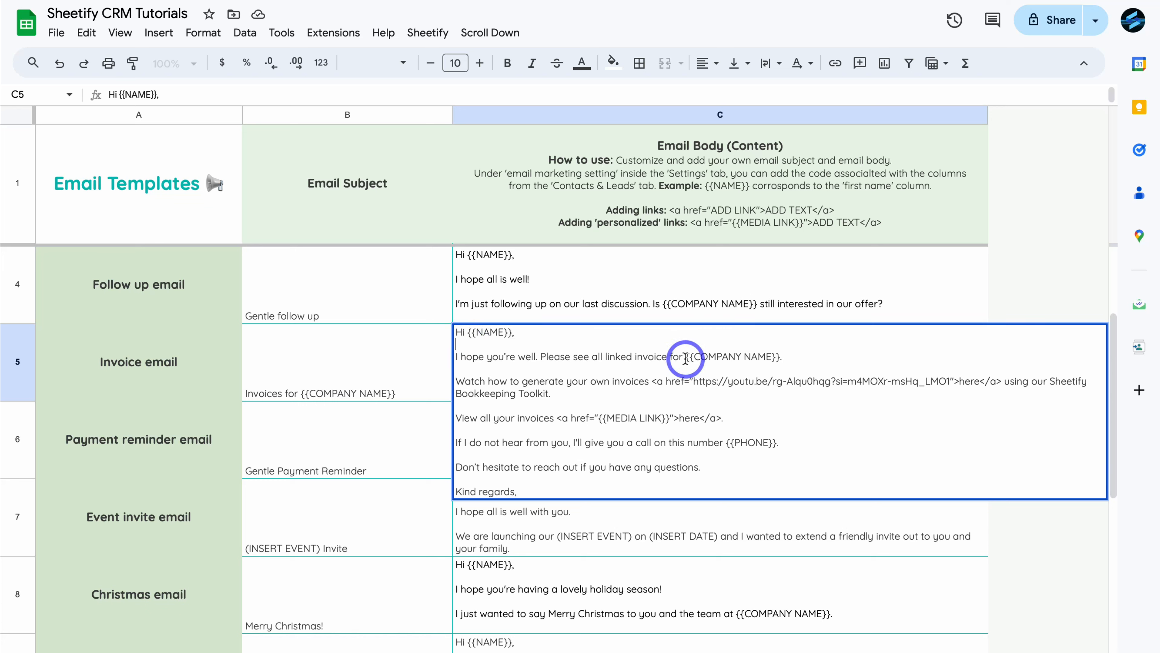
left_click_drag(684, 360, 782, 360)
left_click(815, 361)
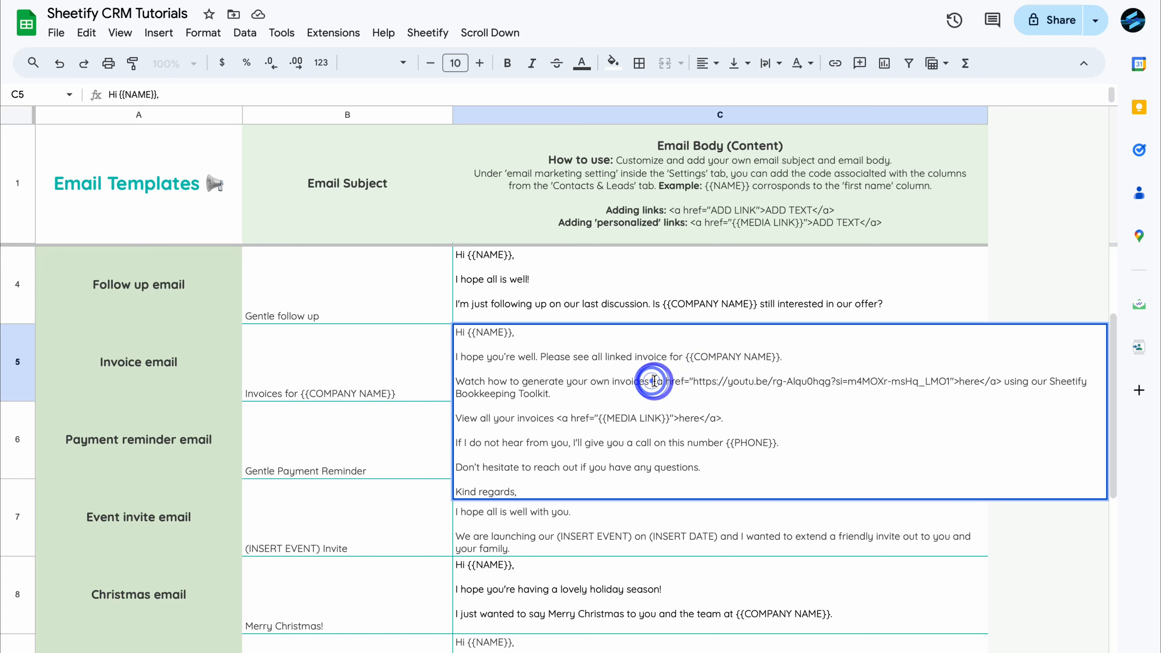
left_click_drag(660, 379, 985, 383)
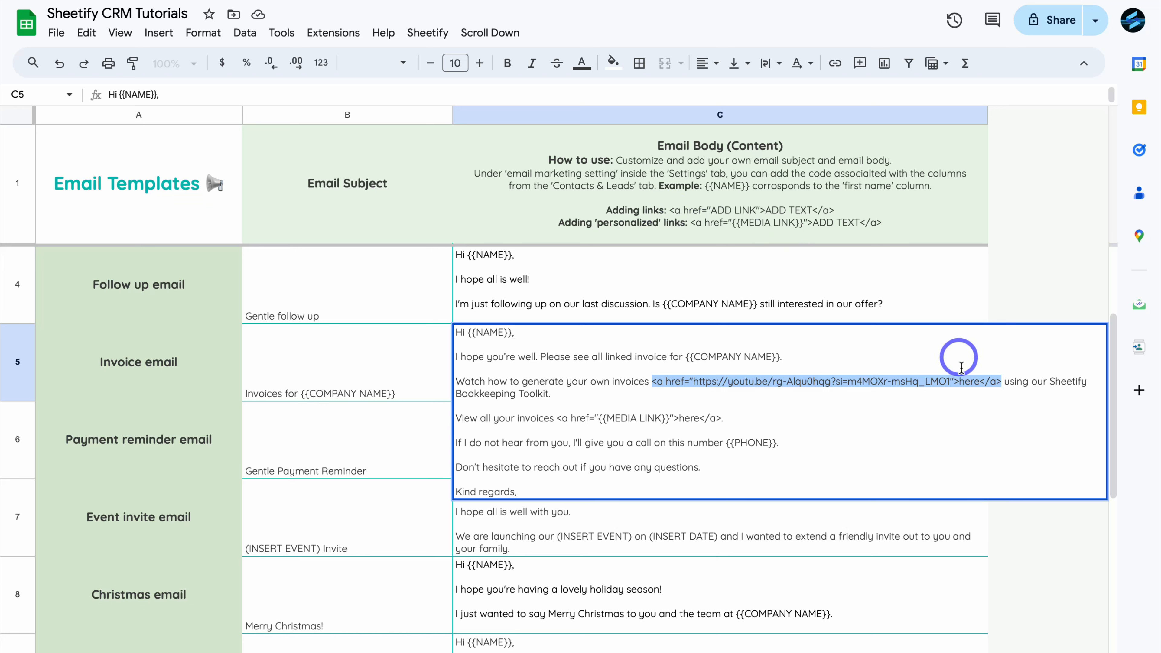
left_click(974, 381)
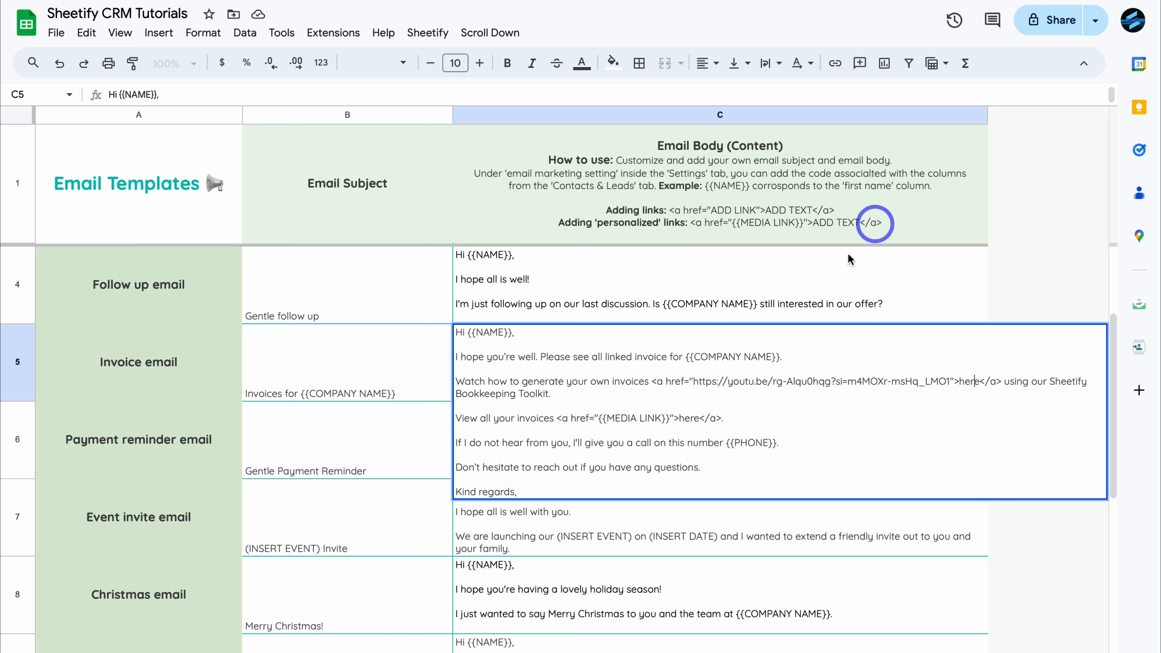
- Compare the invoice email's {{MEDIA LINK}} and {{PHONE}} codes with the Media & Files and Phone Number columns in Contacts & Leads
left_click_drag(720, 420, 557, 418)
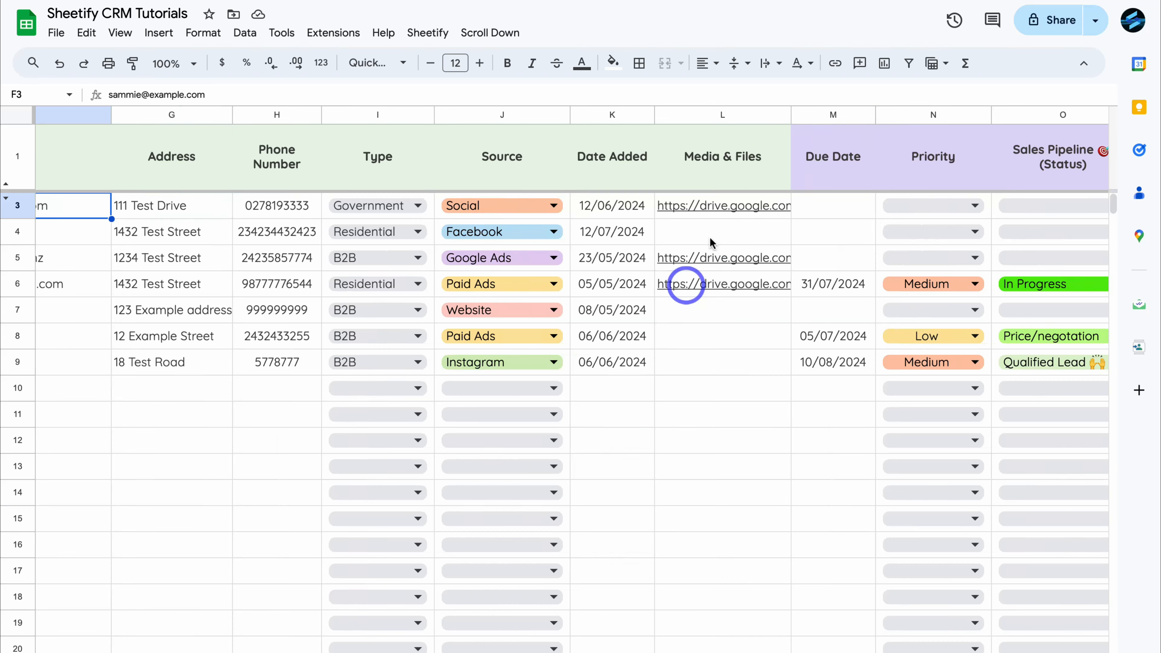
scroll(567, 341, "left", 10)
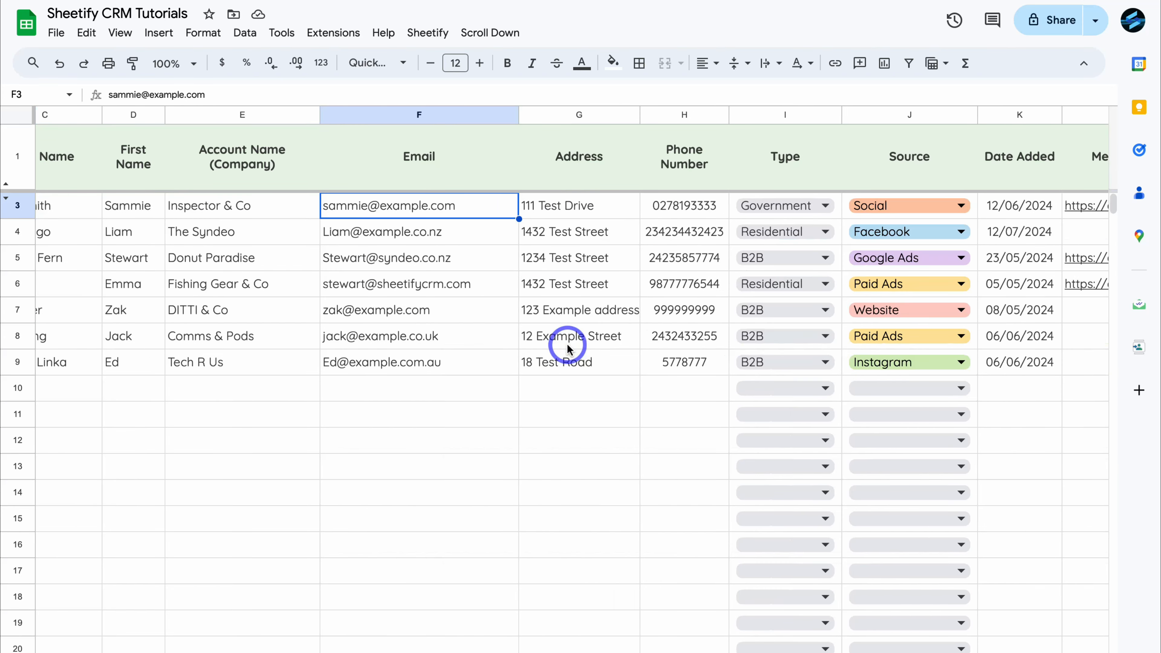
scroll(679, 337, "right", 9)
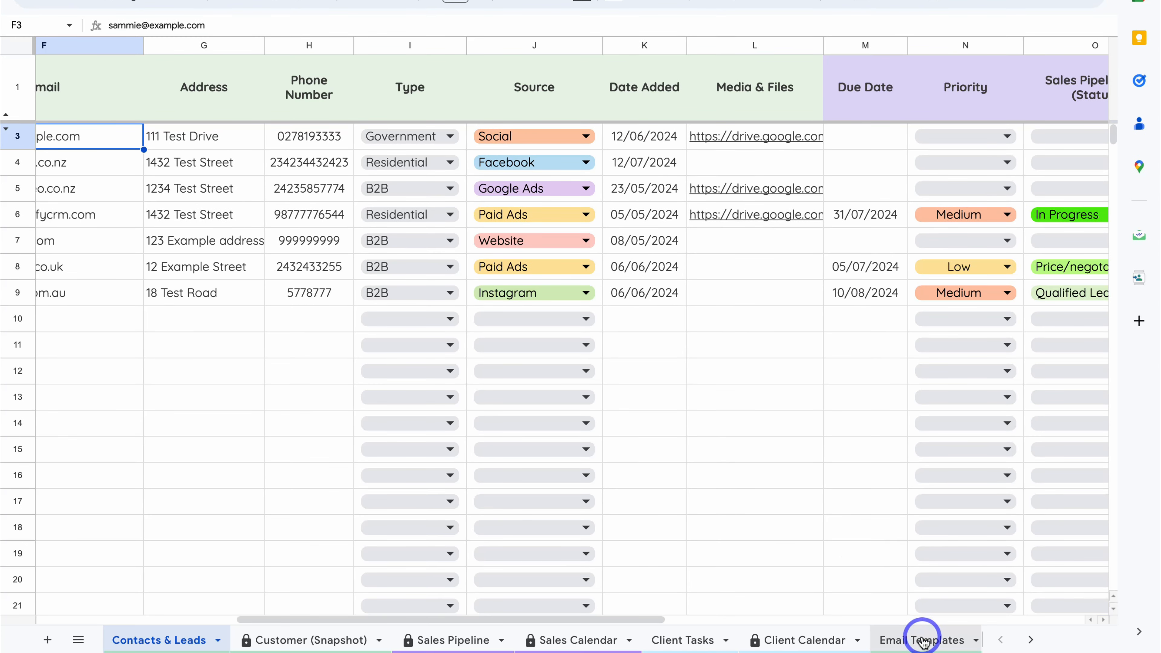
left_click(922, 640)
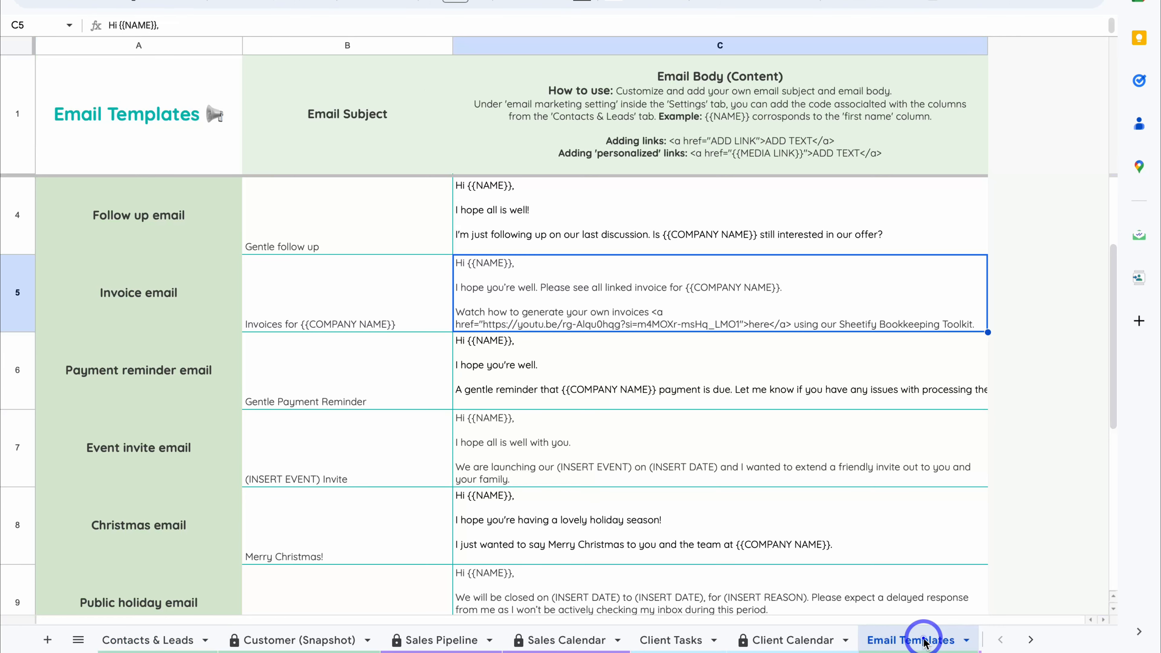
double_click(777, 307)
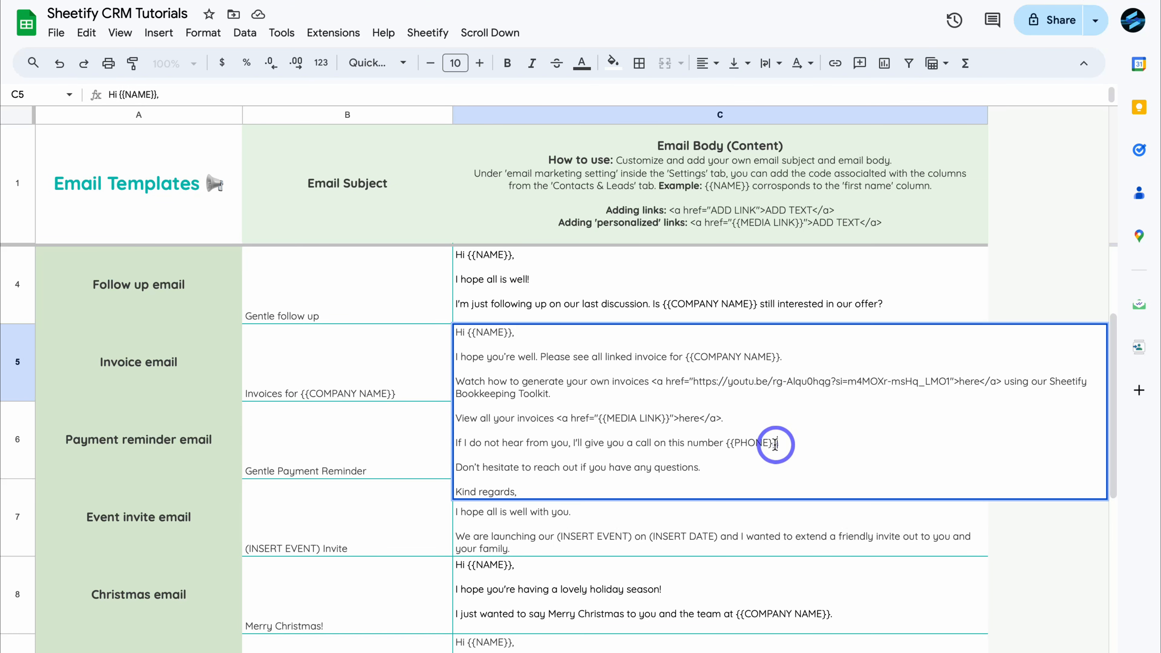
left_click_drag(776, 442, 724, 443)
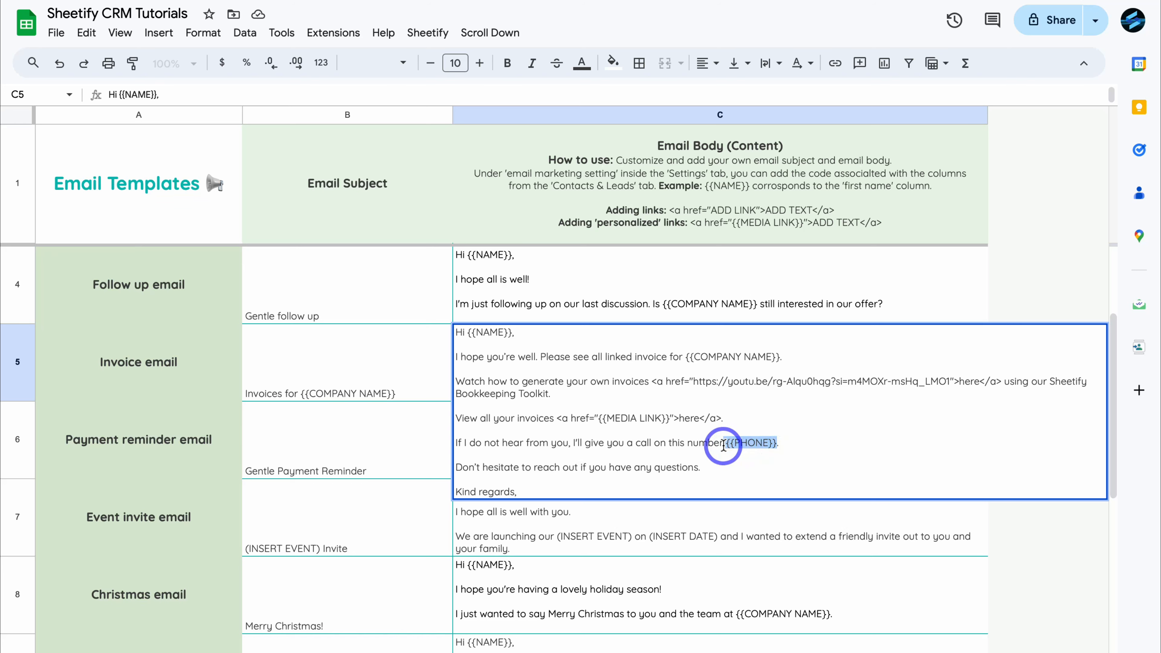
left_click(826, 457)
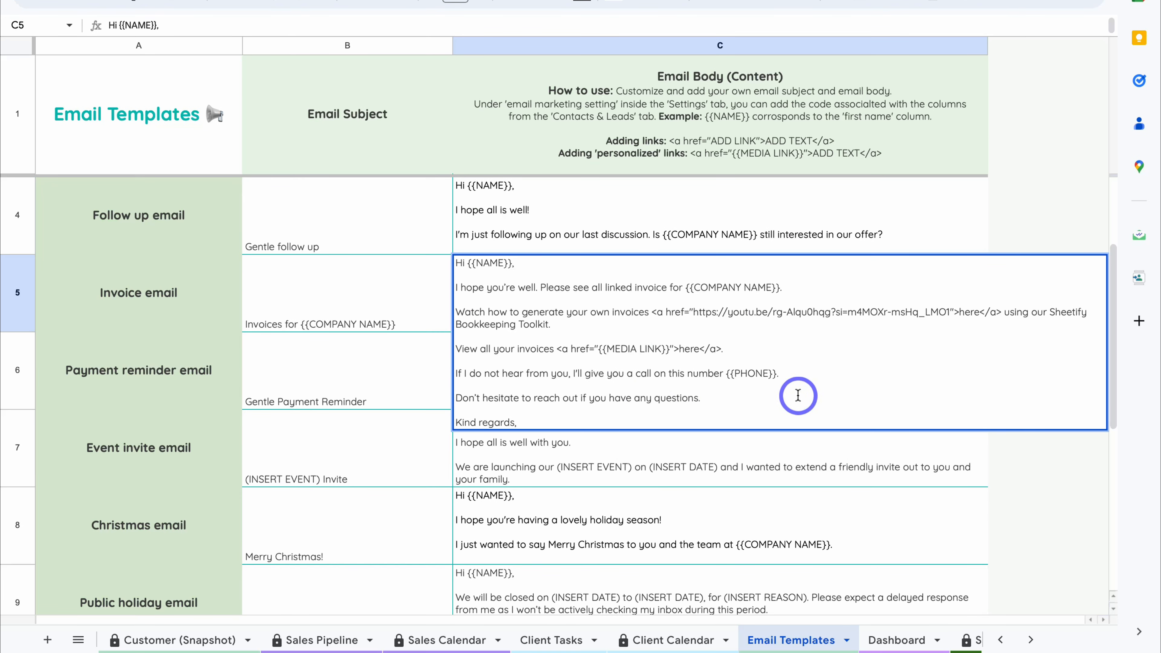
- In the Contacts & Leads sheet, mark the contacts in rows 8 and 9 for emailing and unmark rows 5 to 7
scroll(383, 631, "up", 3)
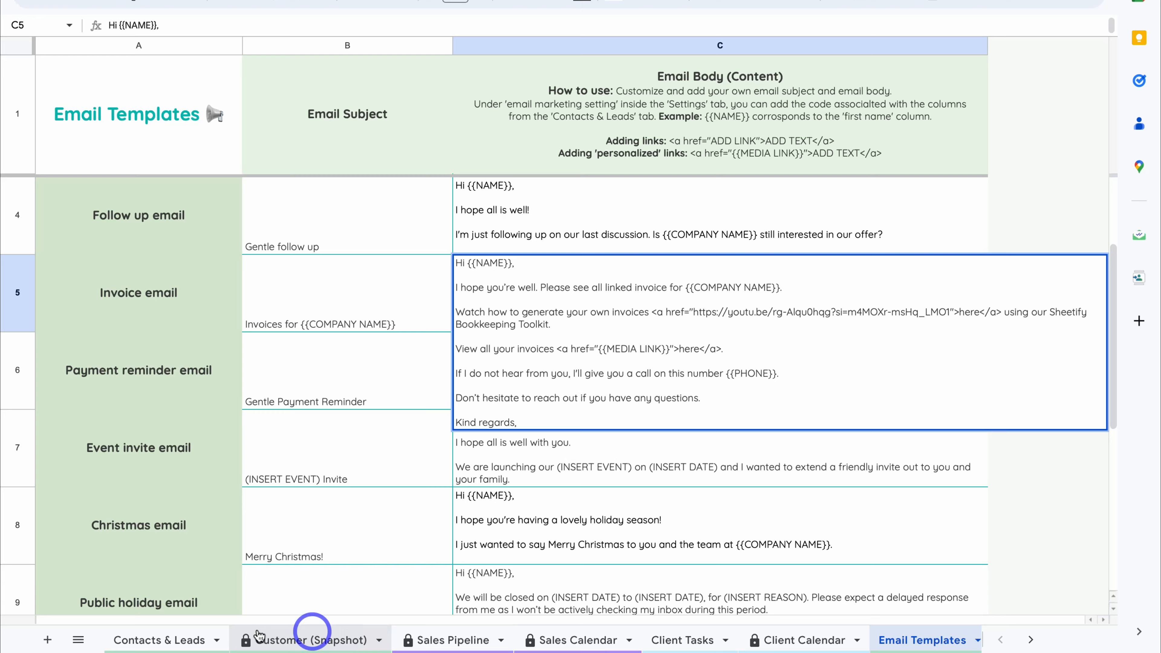
left_click(174, 638)
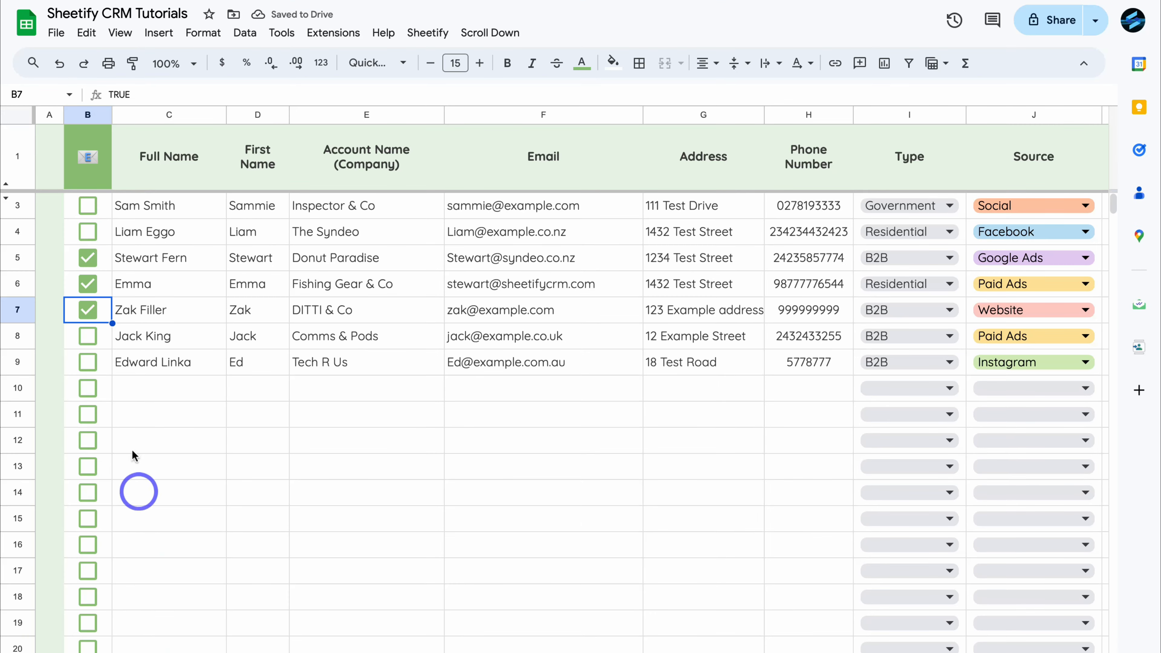
left_click(86, 359)
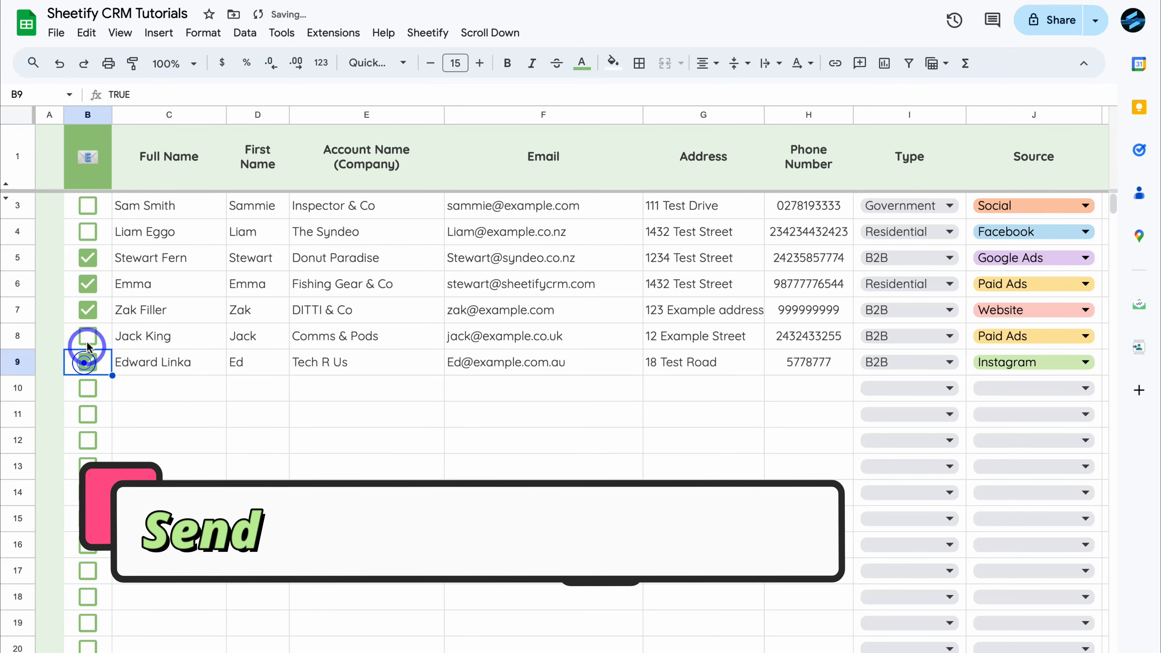
left_click(88, 337)
left_click(88, 310)
left_click(88, 284)
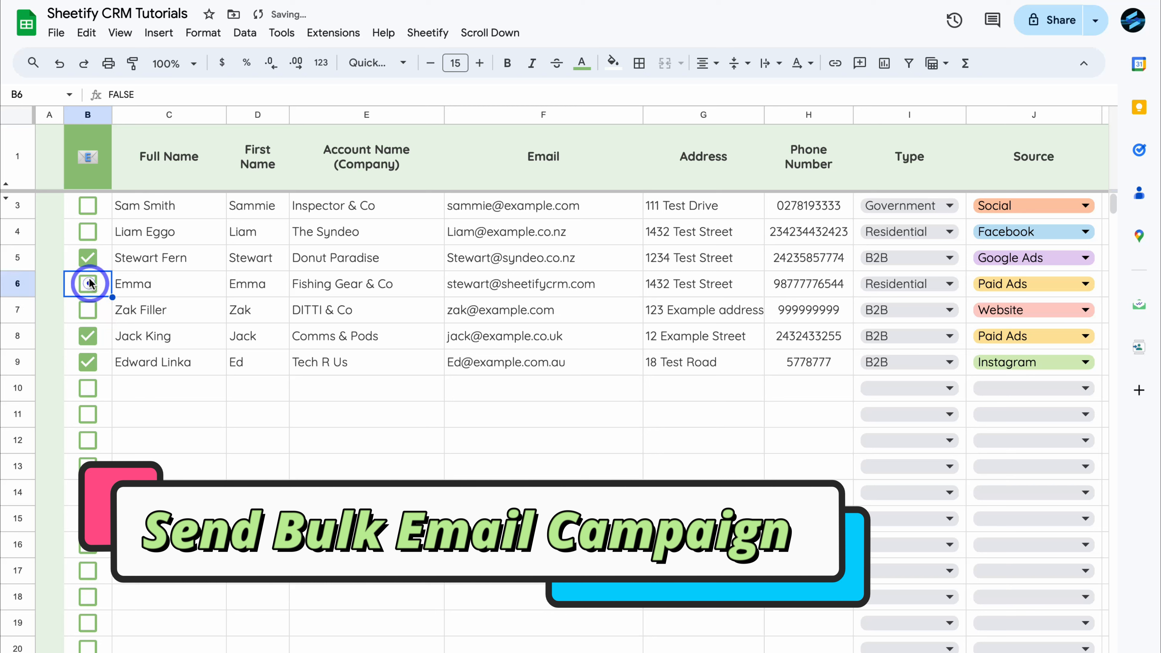
left_click(87, 258)
- Mark the contacts in rows 3 to 7 for emailing all at once
left_click(99, 210)
left_click_drag(100, 211, 90, 311)
key("space")
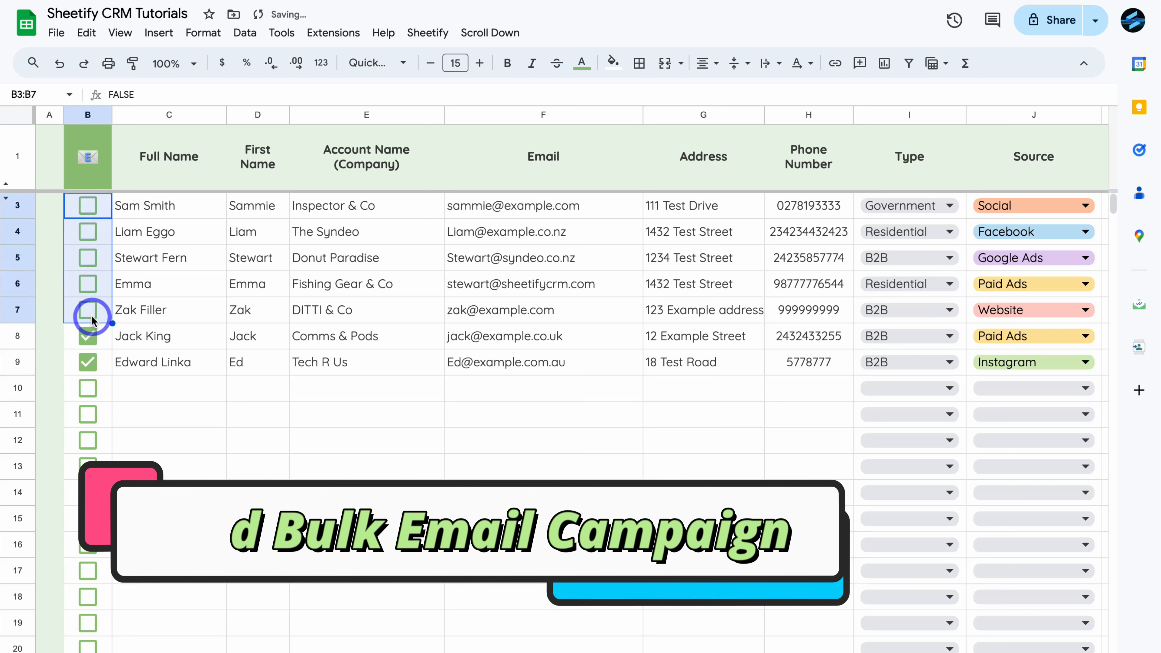
left_click(167, 397)
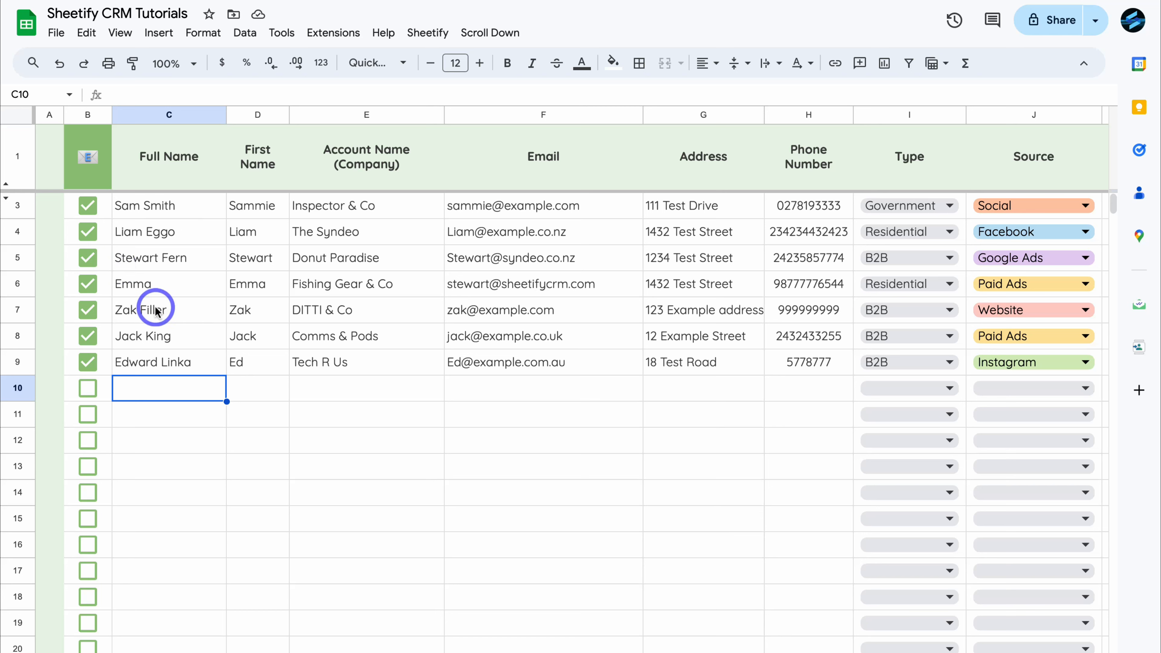
- Unmark all the contacts in rows 3 to 9 at once
left_click_drag(105, 215, 93, 363)
key("space")
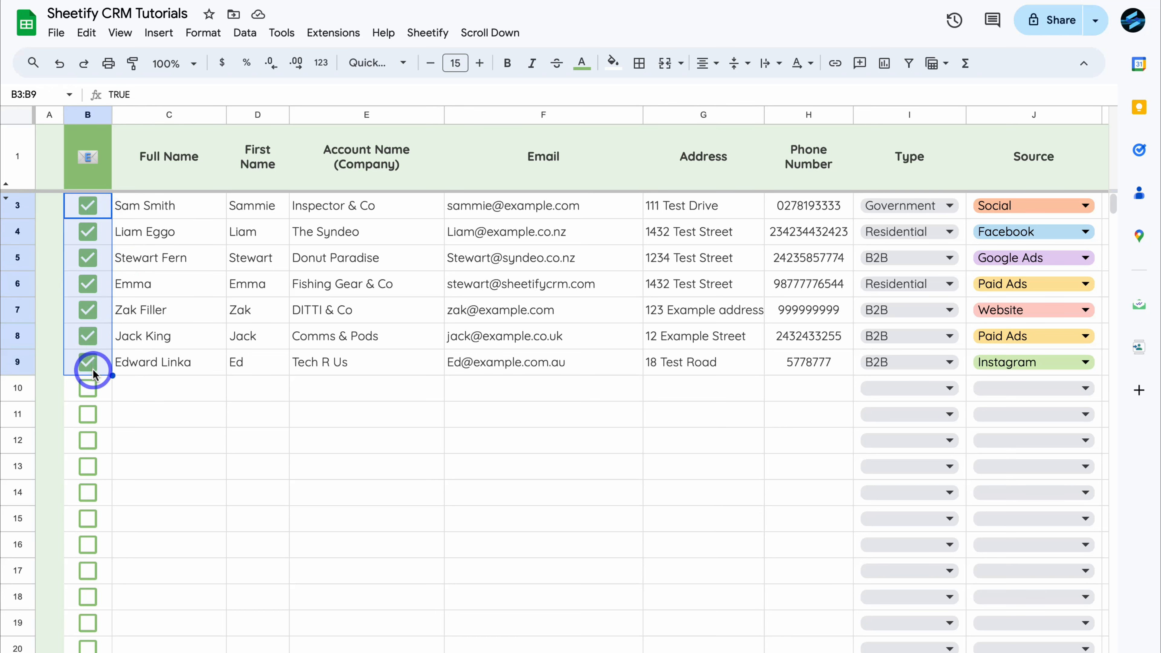
left_click(139, 391)
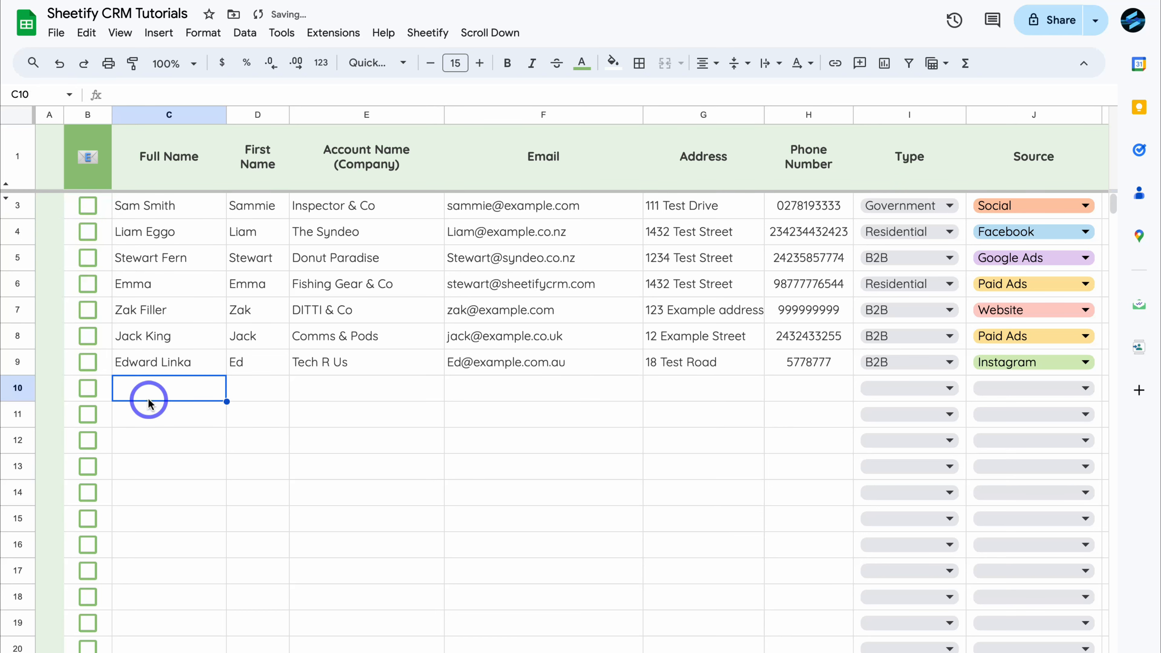
left_click(90, 258)
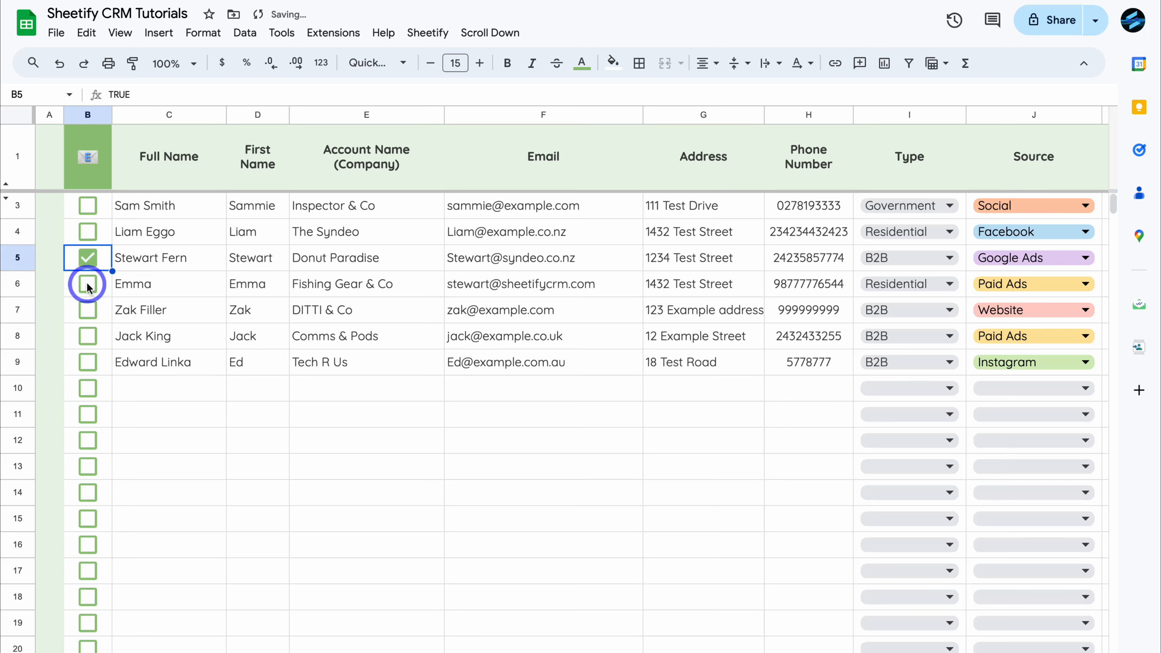
left_click(88, 284)
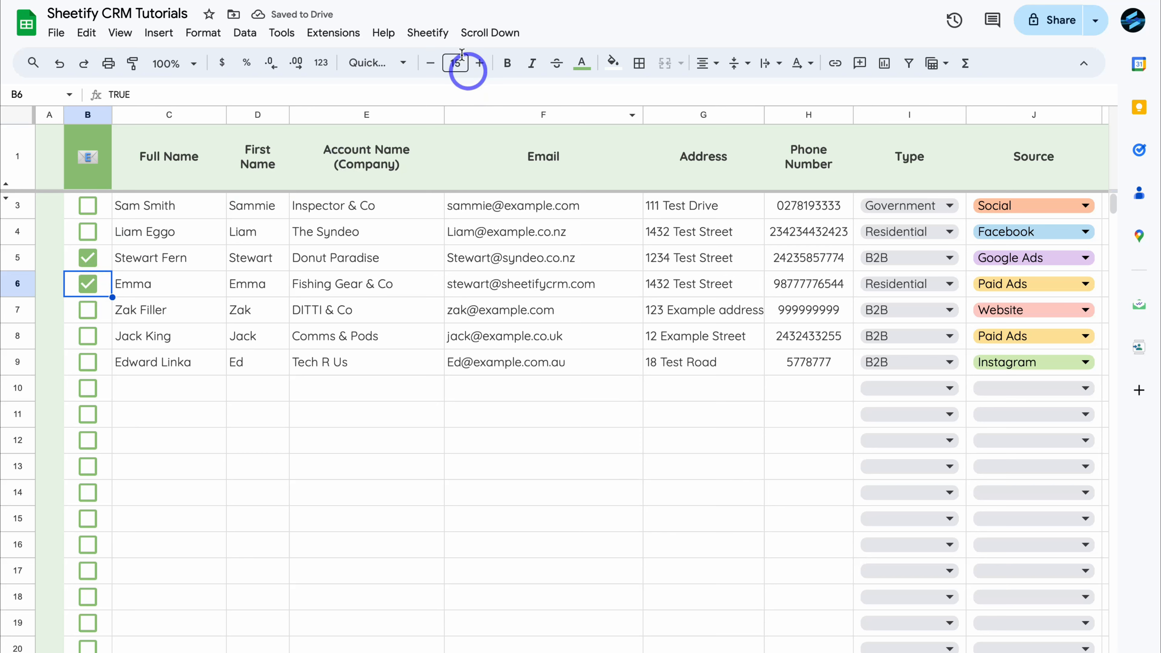
left_click(428, 36)
mouse_move(515, 91)
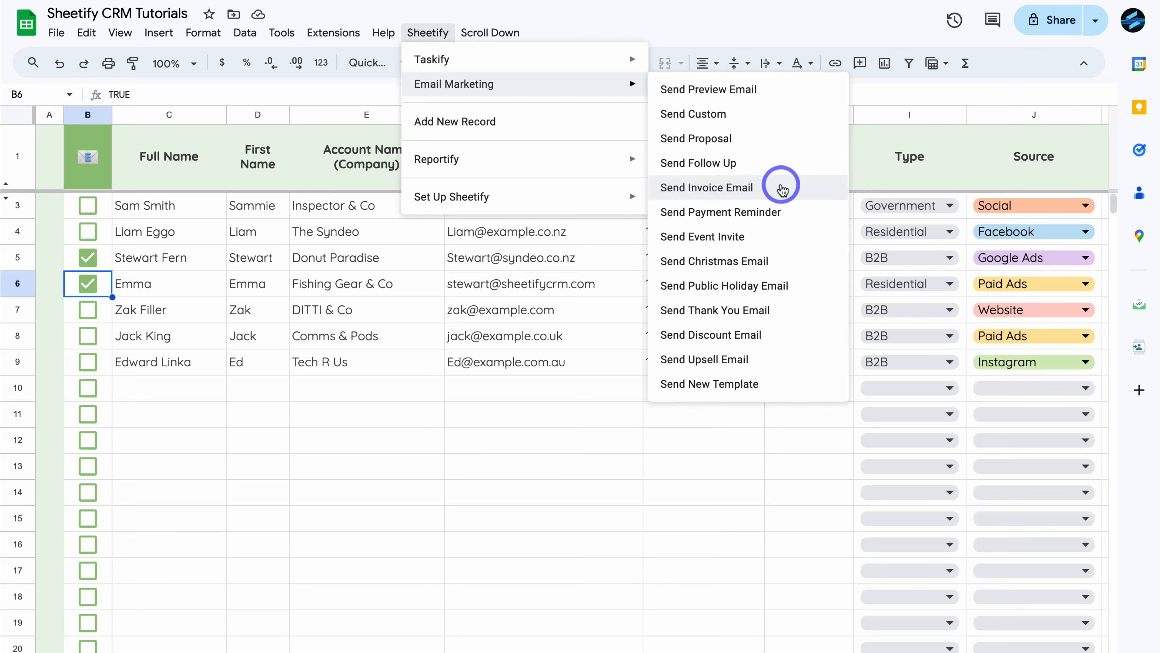
left_click(781, 188)
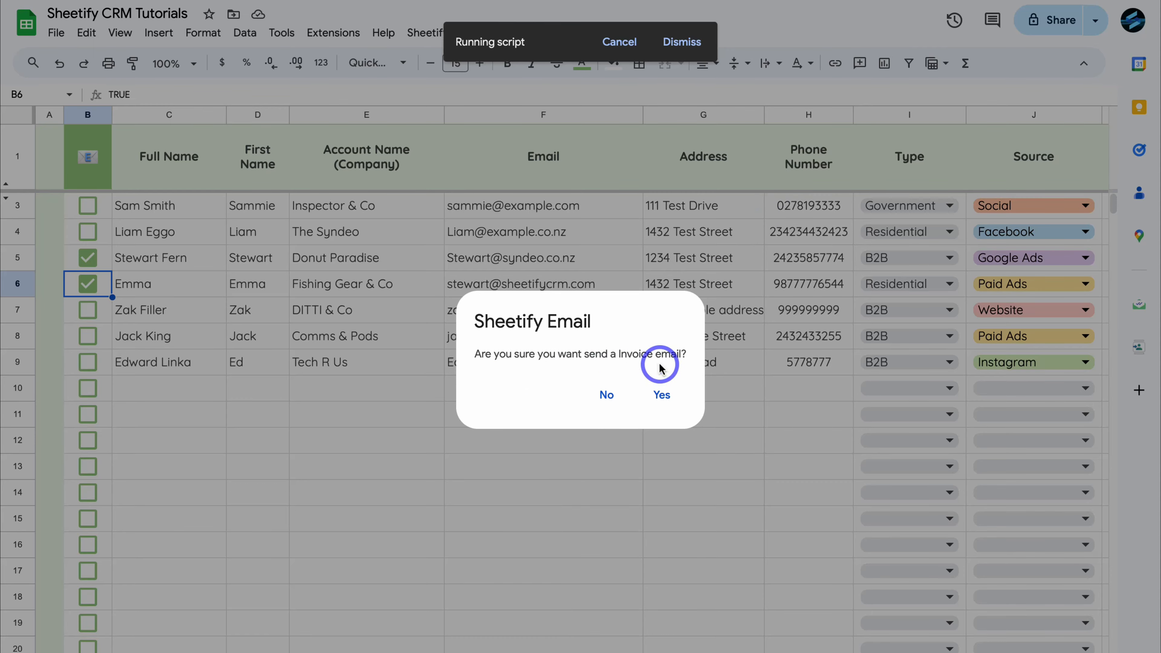
left_click(661, 394)
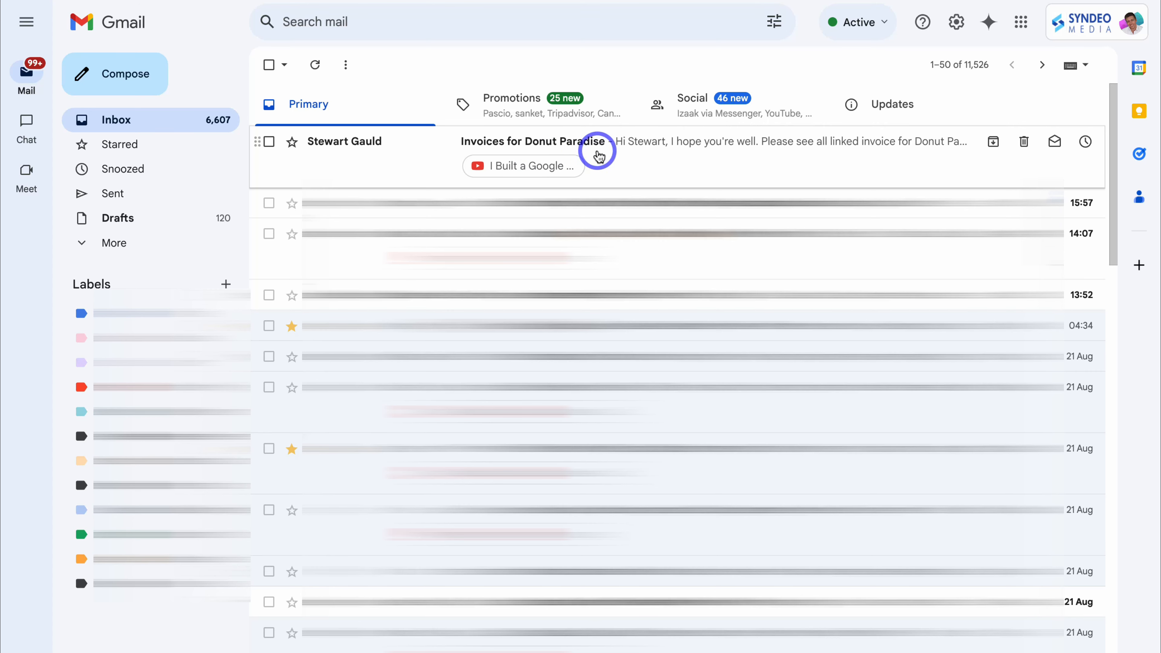
- Switch to Gmail, open the received "Invoices for Donut Paradise" email and check its personalized name, company, invoices link, phone number and attachments
left_click(677, 169)
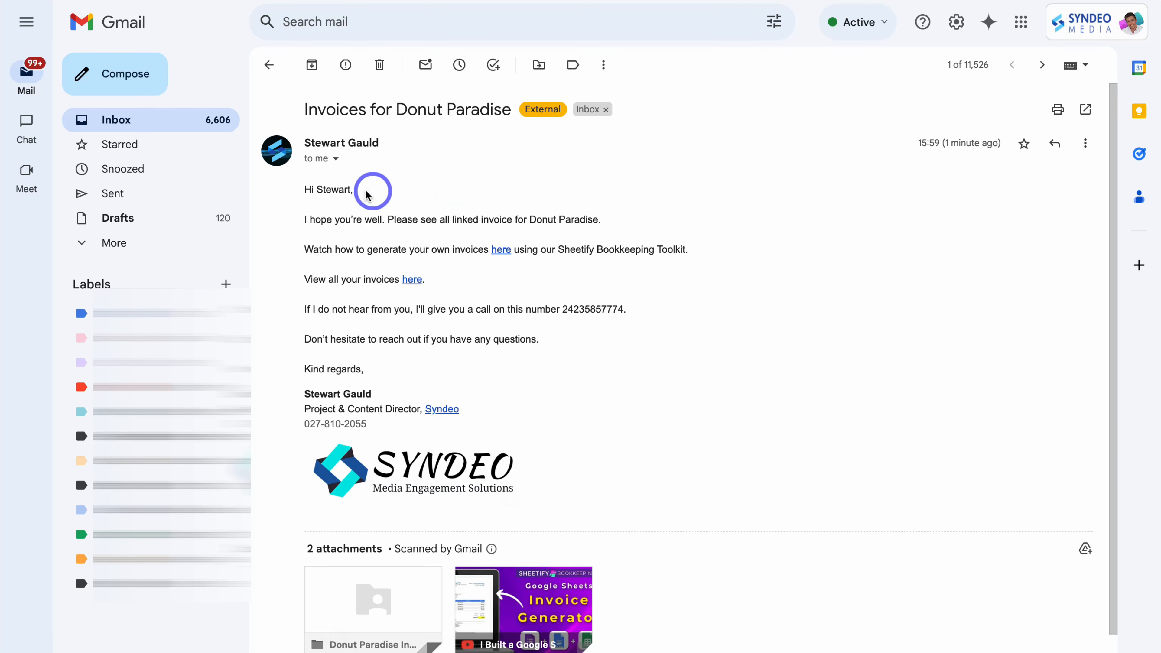
double_click(326, 191)
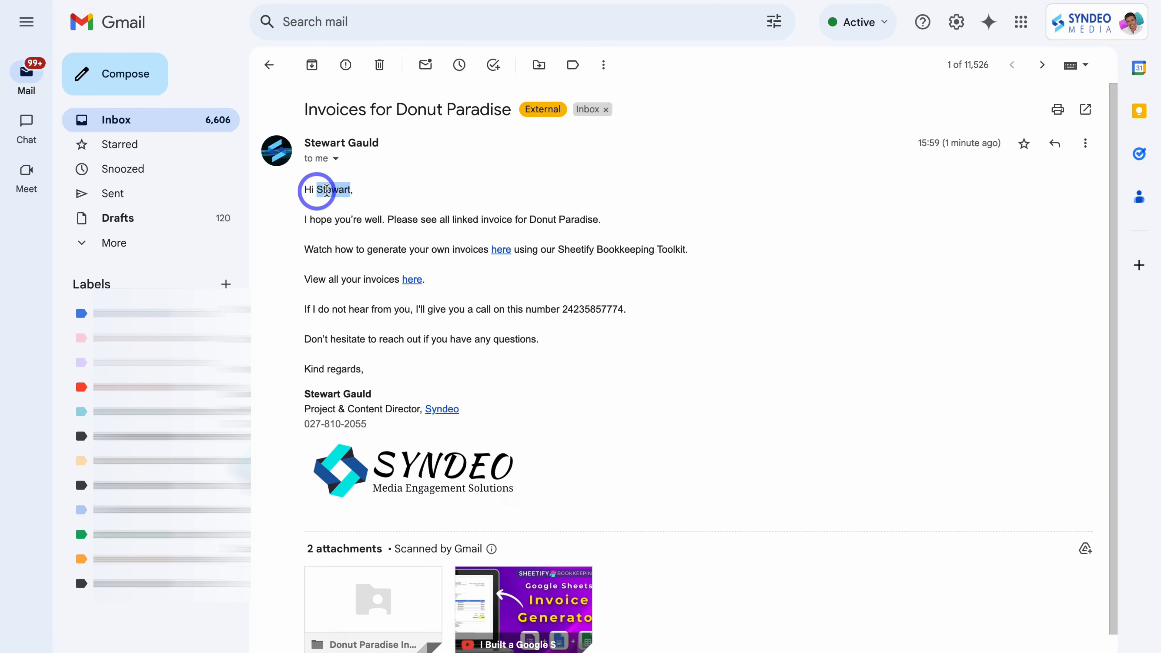
left_click_drag(530, 219, 597, 221)
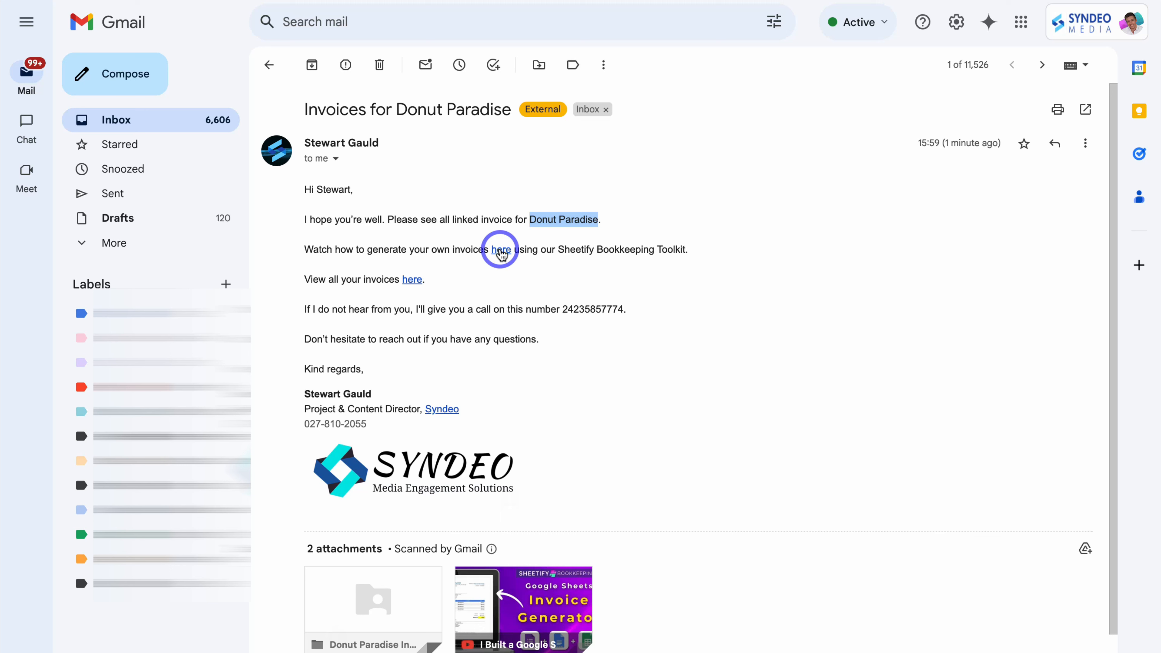
left_click(411, 281)
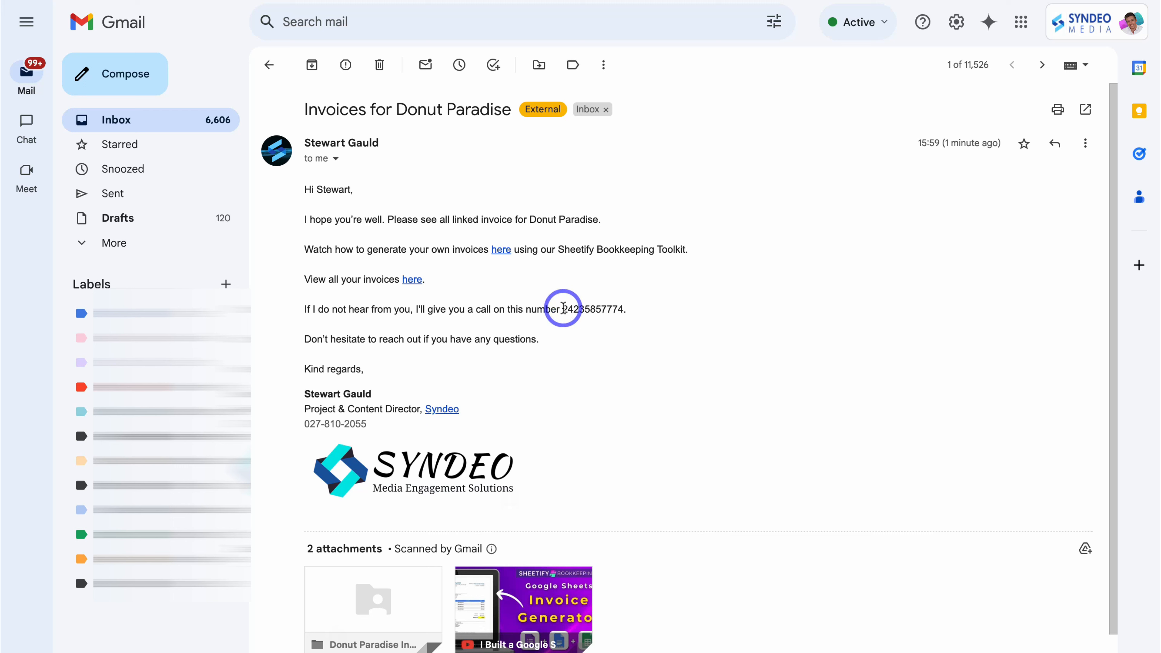
left_click_drag(562, 310, 621, 311)
left_click(678, 306)
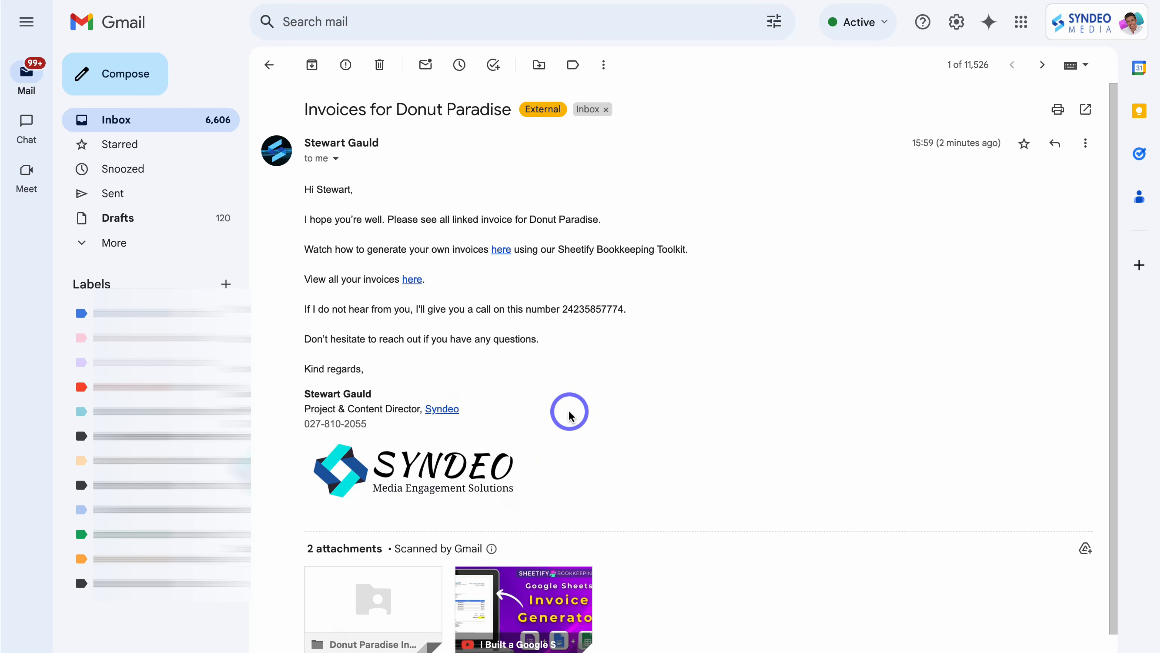
mouse_move(374, 605)
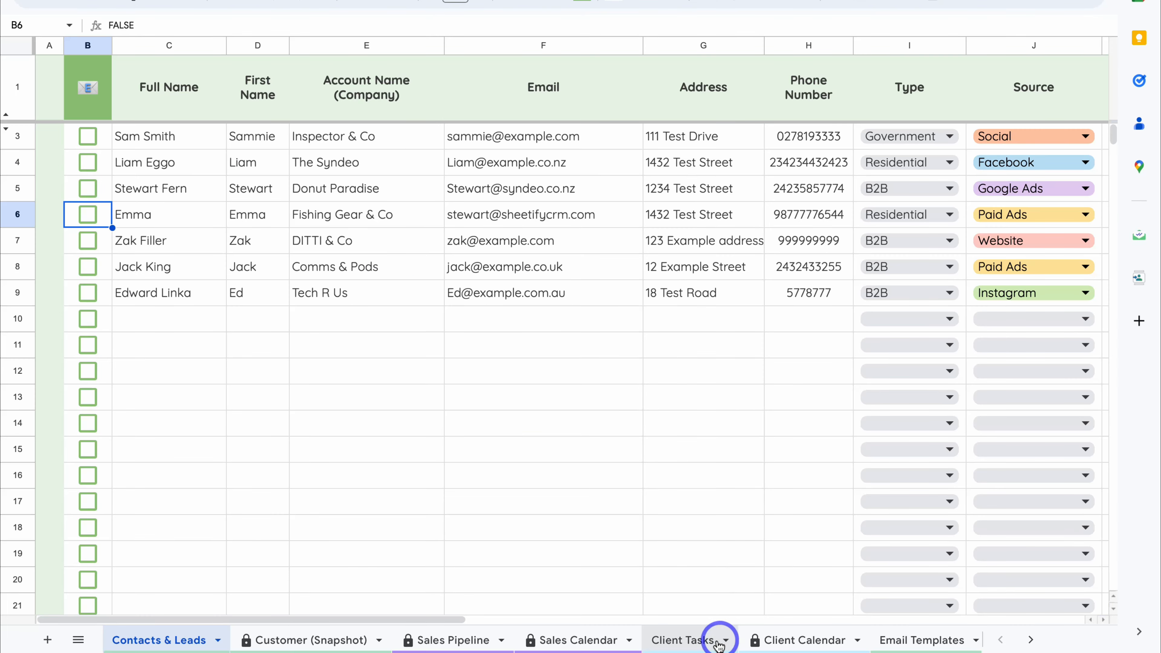
- Return to the Sheetify CRM spreadsheet and open the Email Marketing Settings in the Settings sheet
left_click(716, 636)
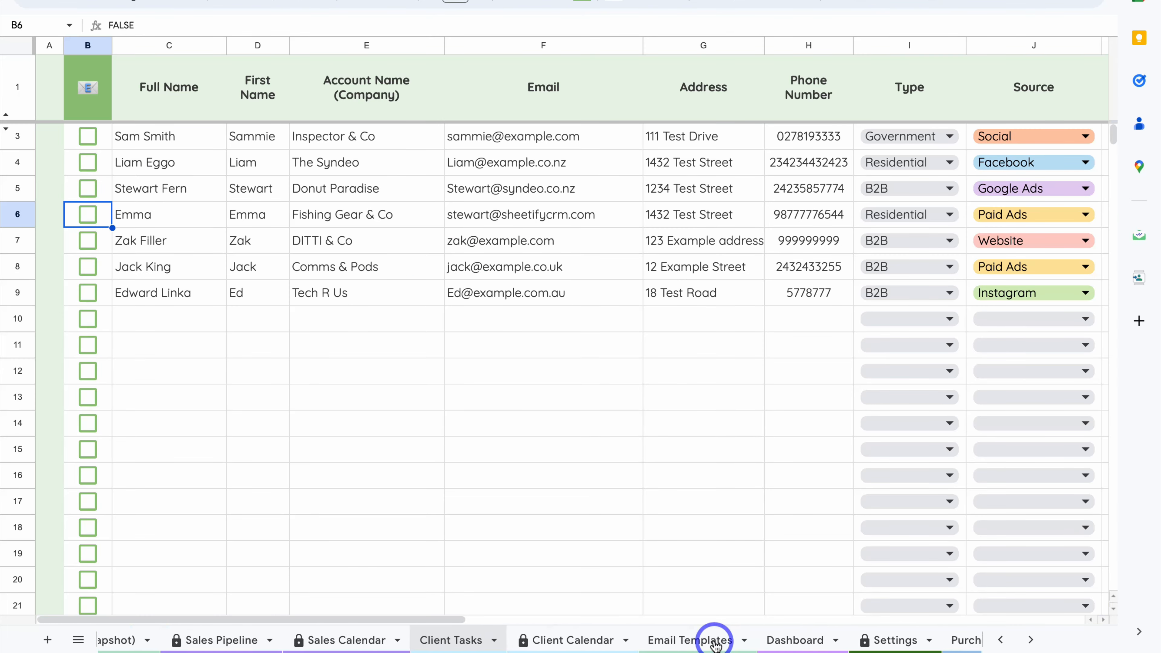
left_click(781, 638)
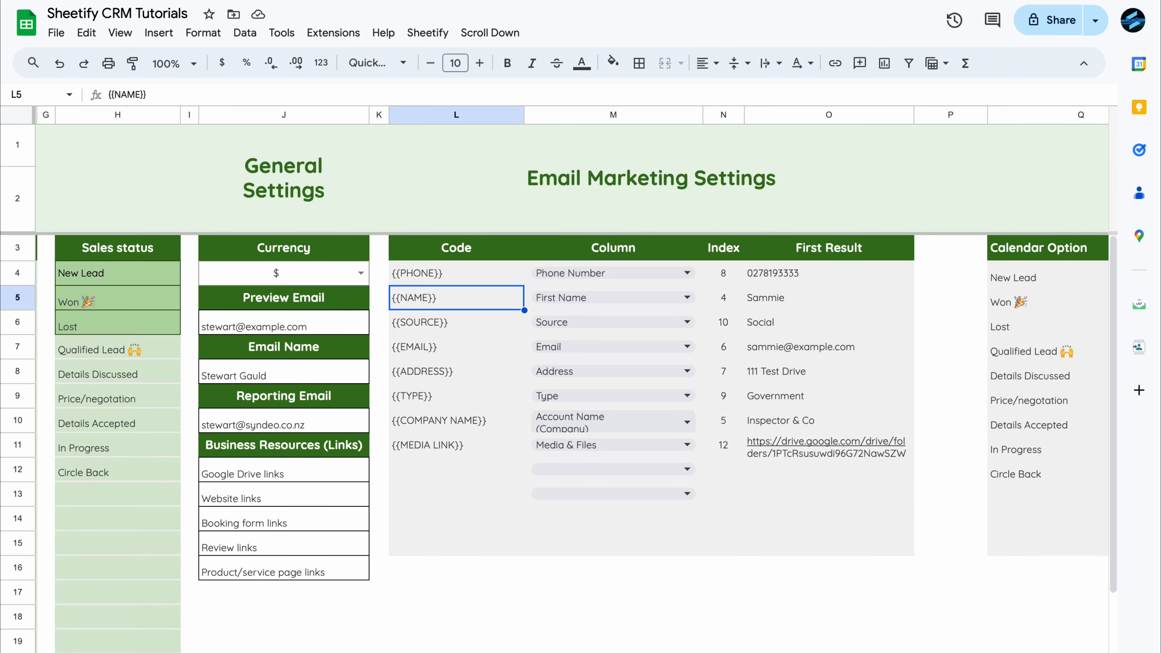